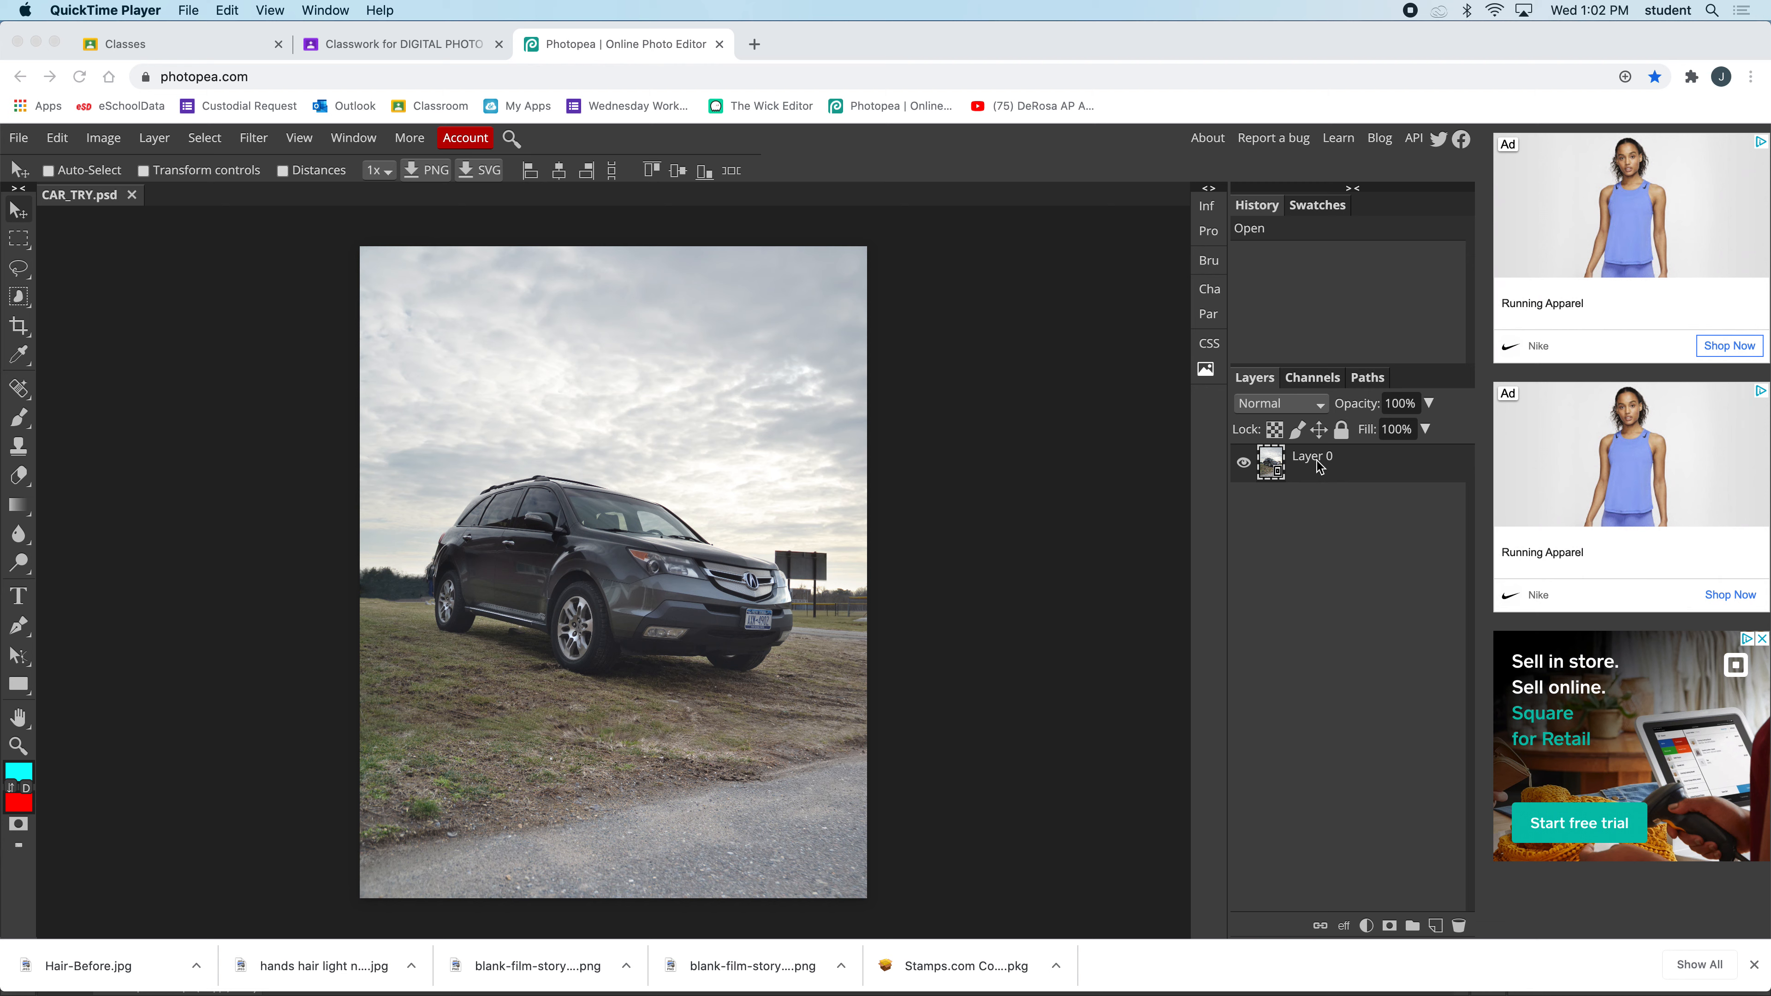
- Add a raster mask to Layer 0 and invert the mask to black
{"action": "left_click", "coordinate": [1391, 928]}
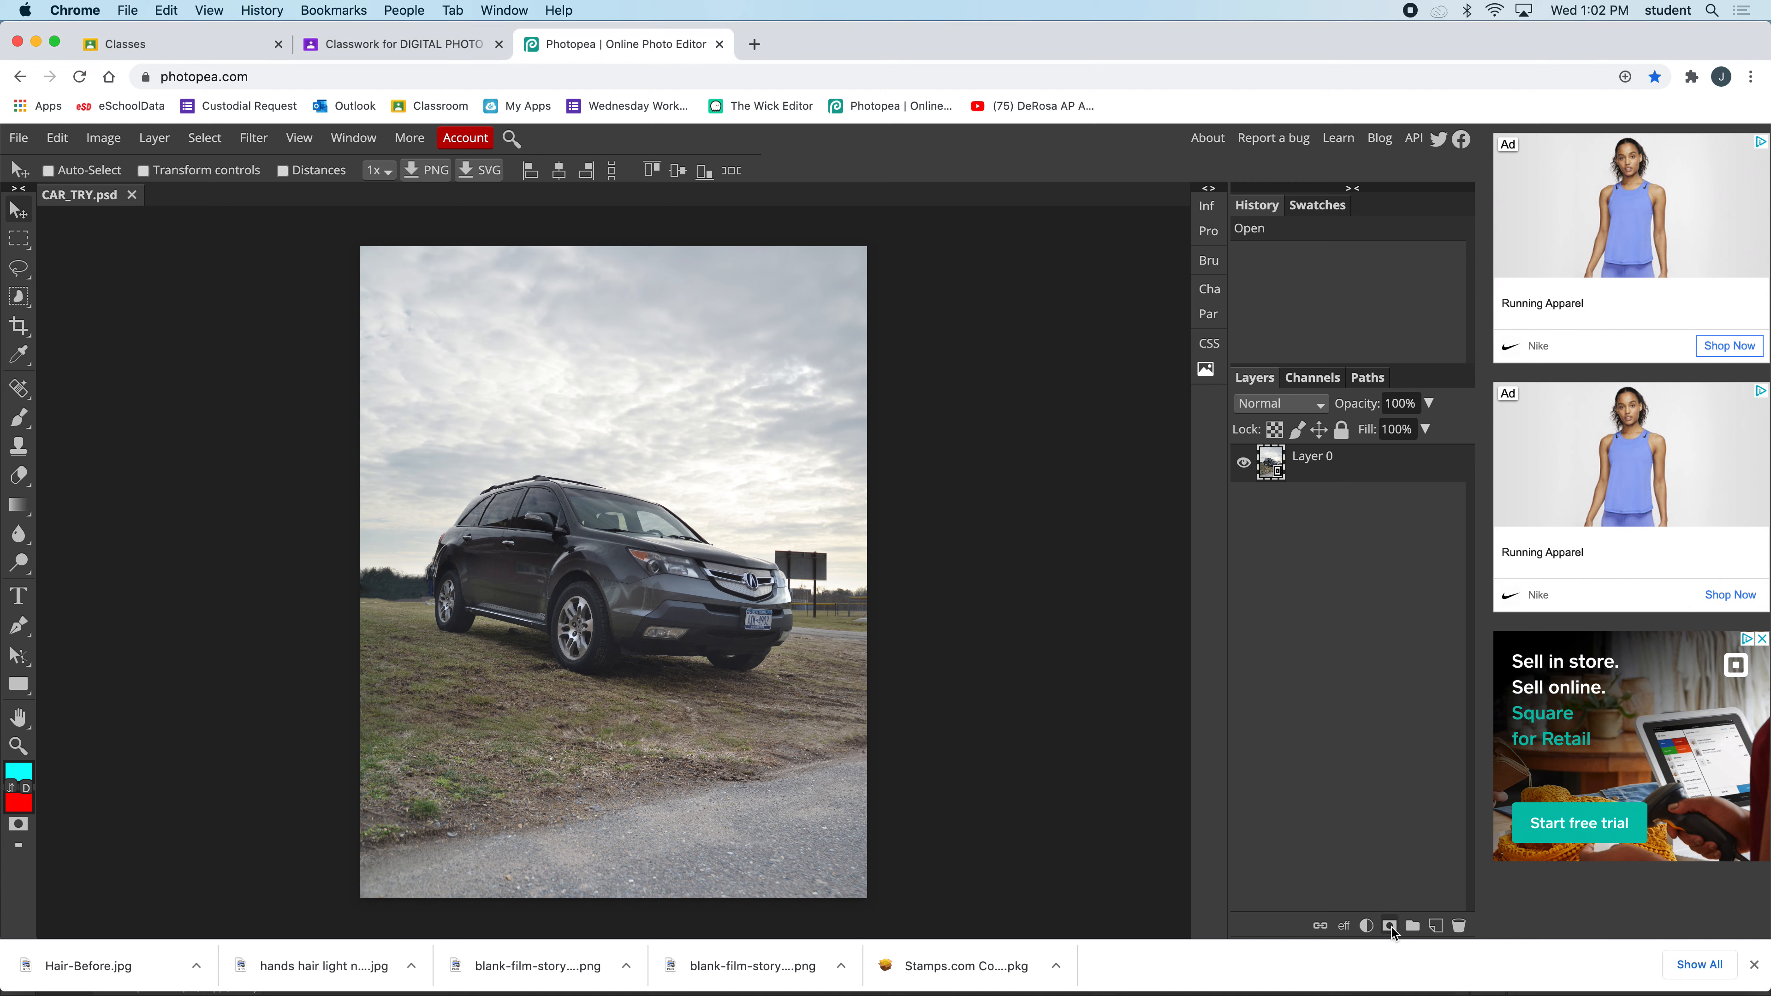
{"action": "left_click", "coordinate": [1390, 929]}
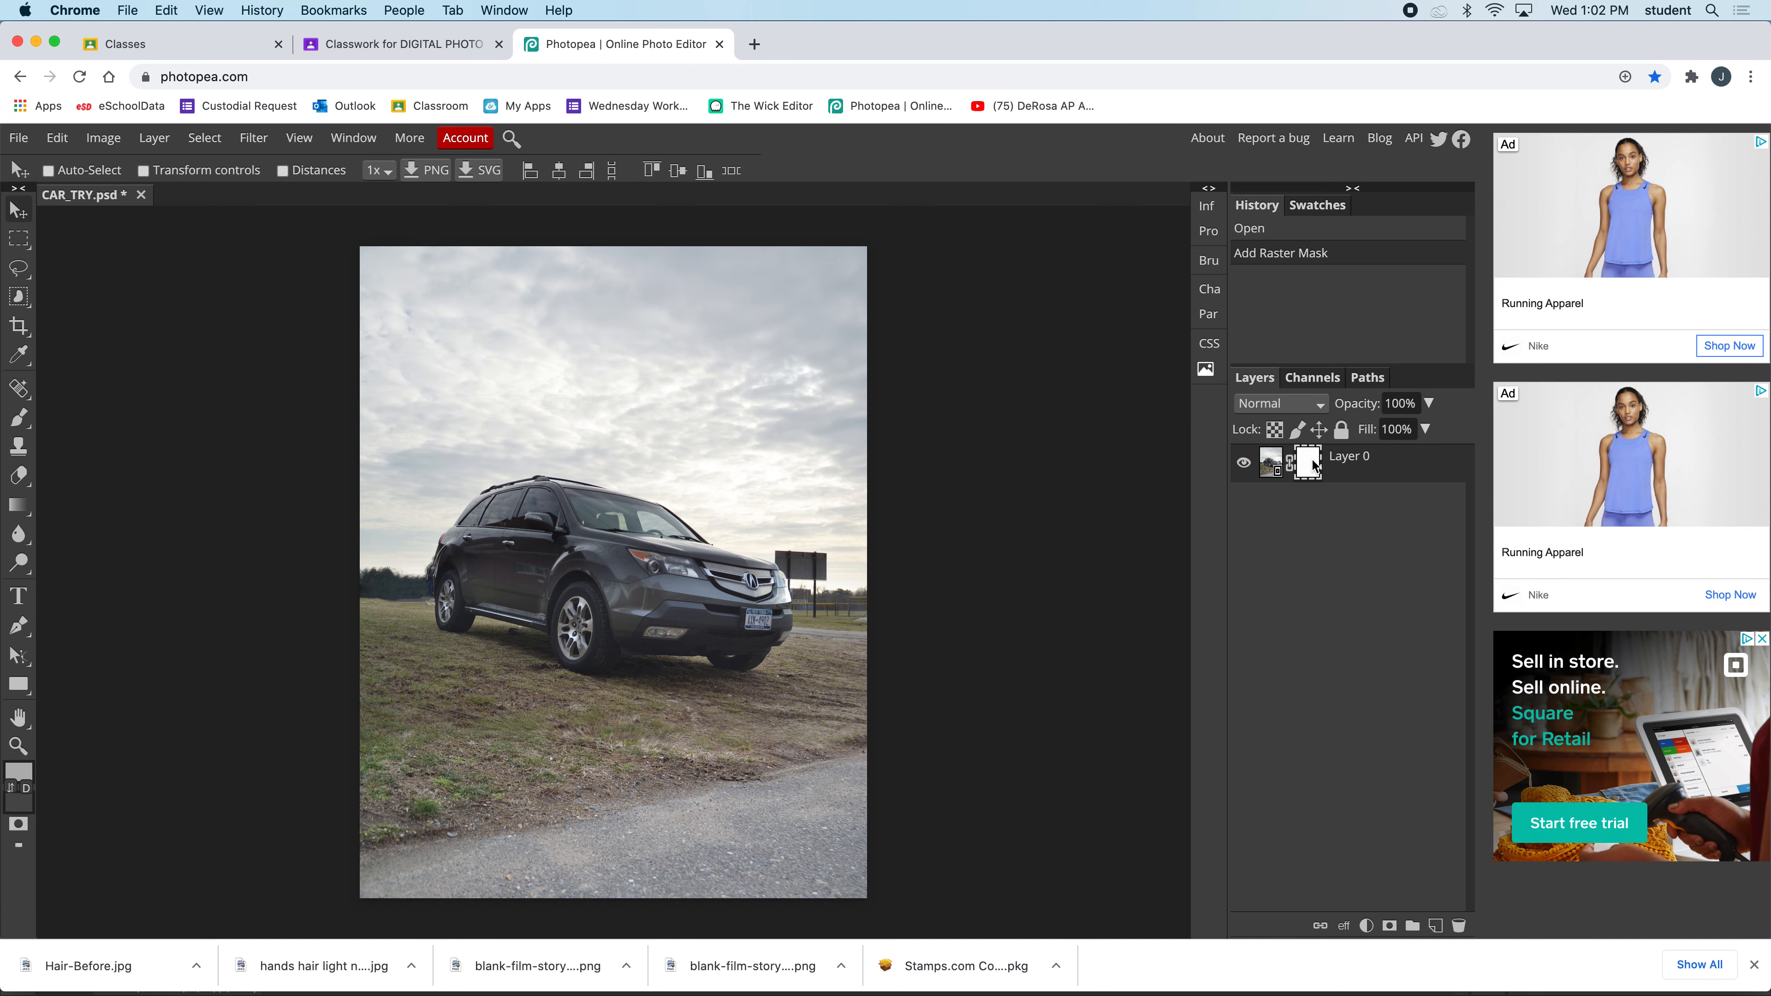
{"action": "key", "text": "super"}
{"action": "key", "text": "super+i"}
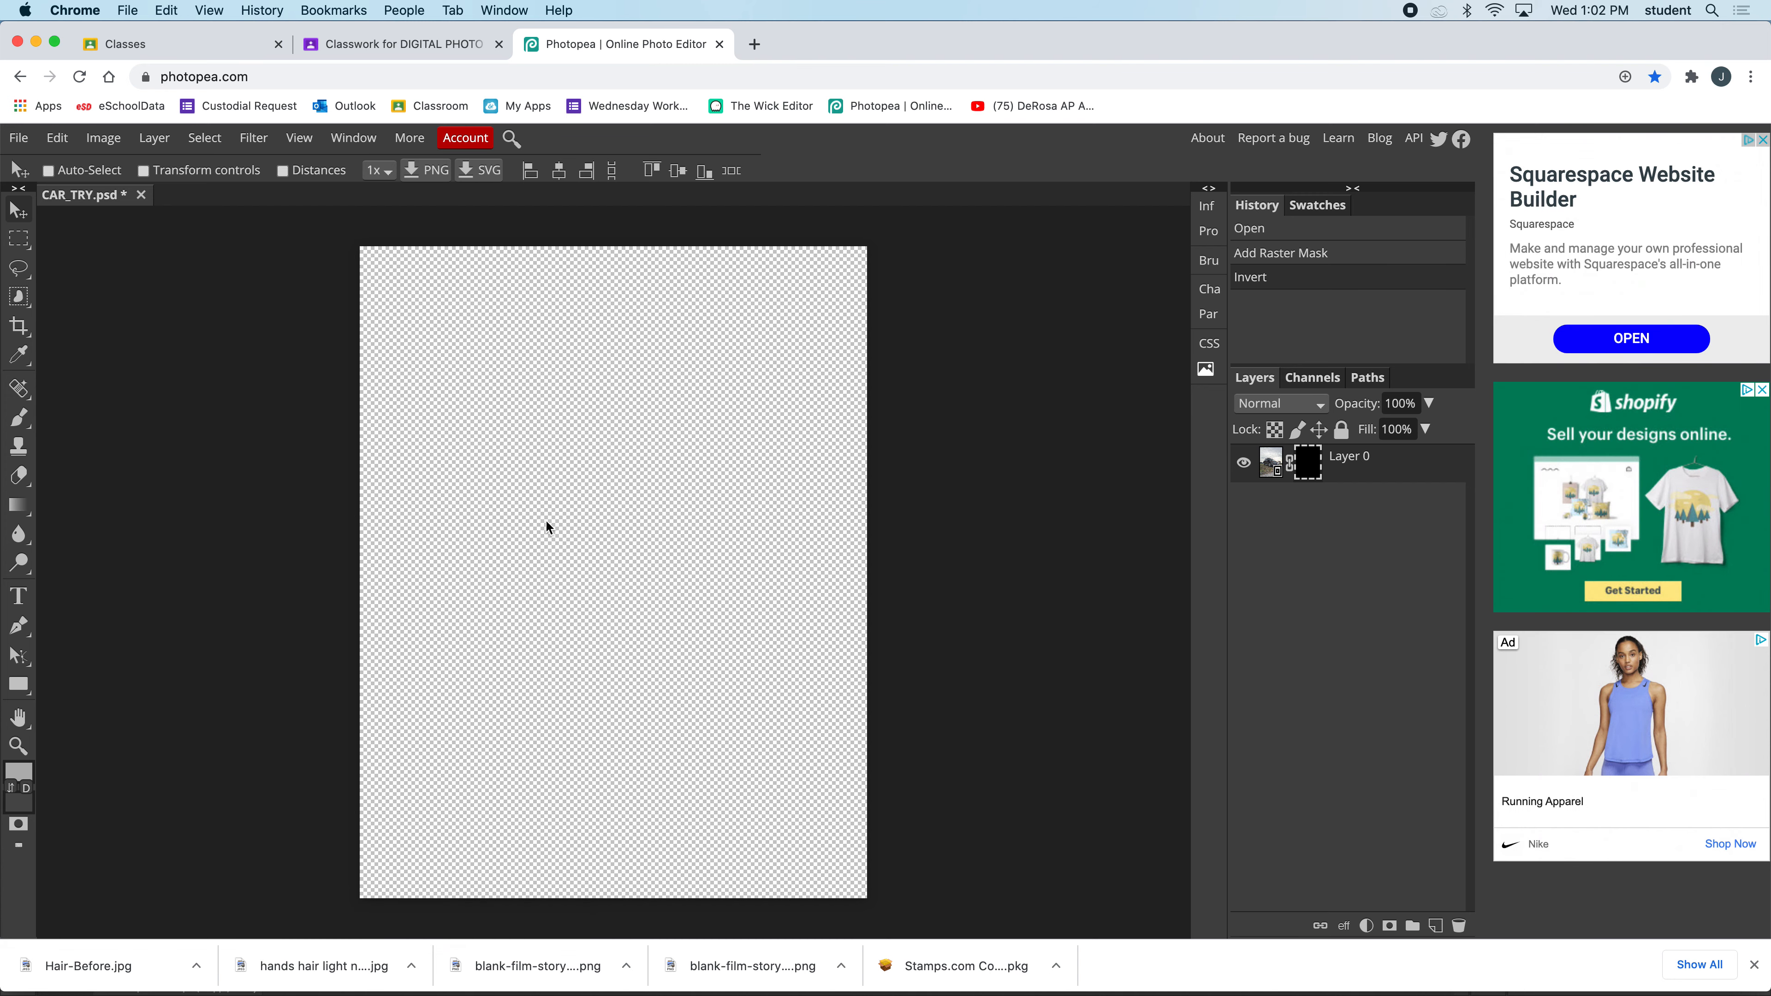
- Set the foreground color to white (ffffff)
{"action": "right_click", "coordinate": [18, 504]}
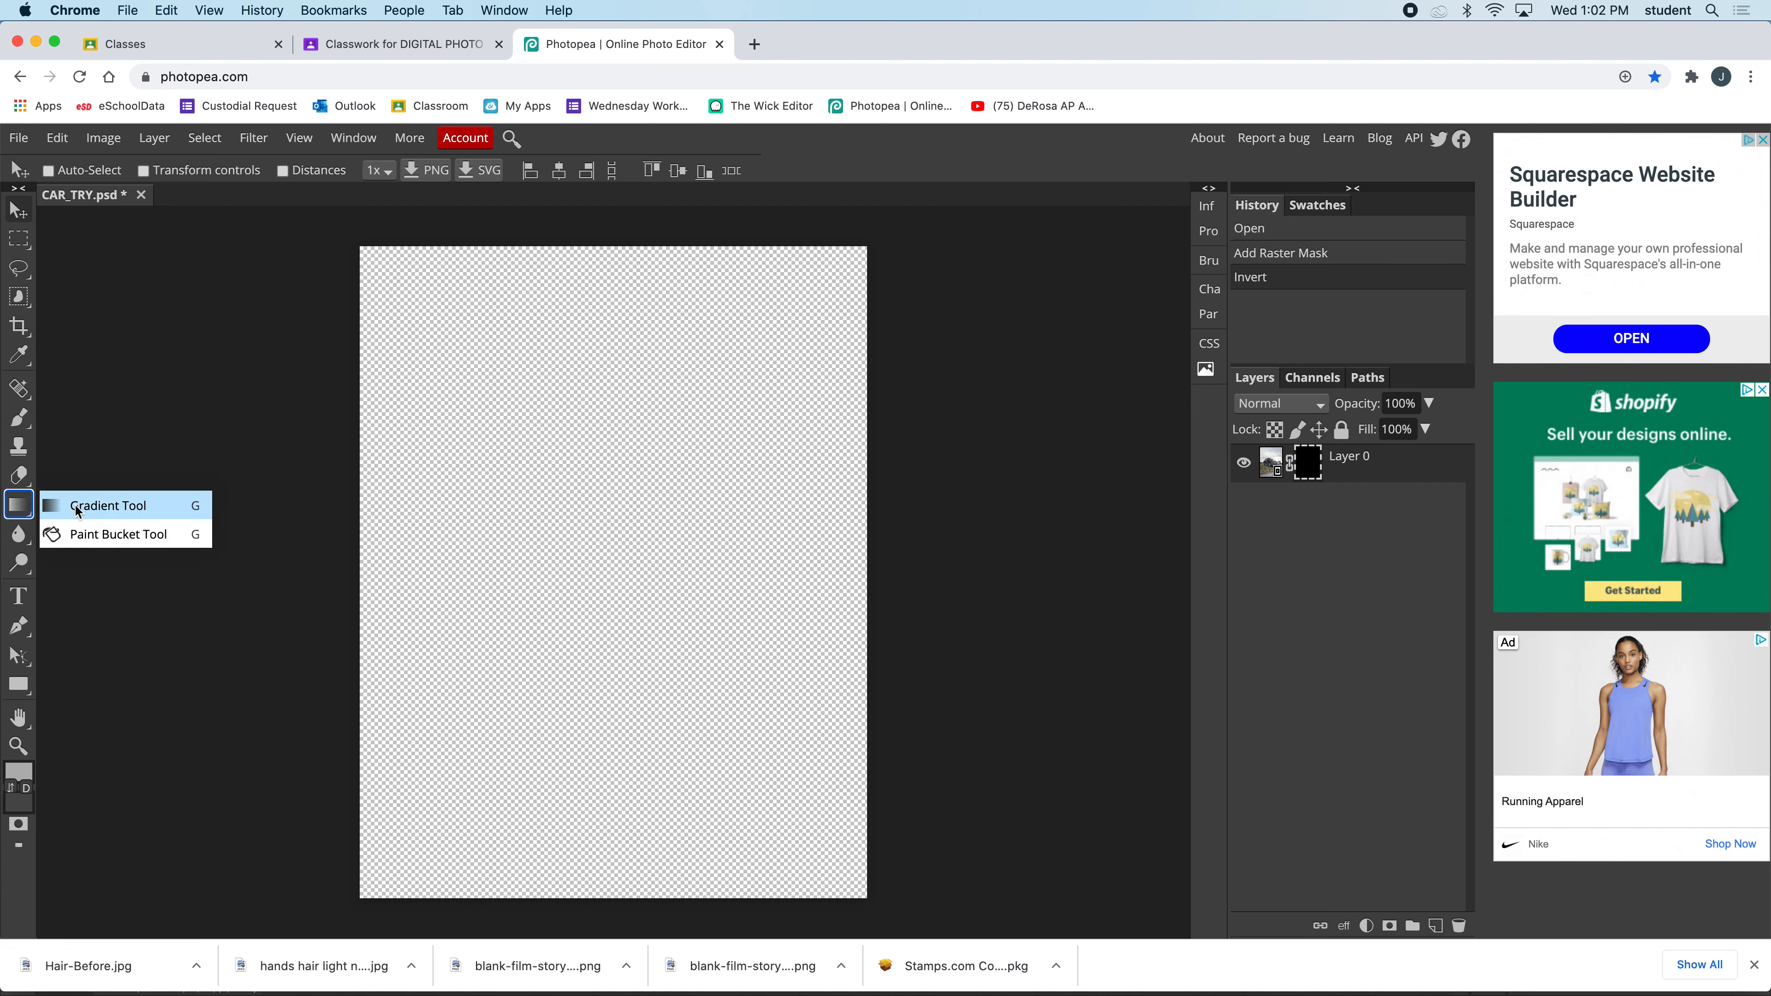
{"action": "left_click", "coordinate": [20, 775]}
{"action": "left_click_drag", "start_coordinate": [181, 342], "coordinate": [106, 279]}
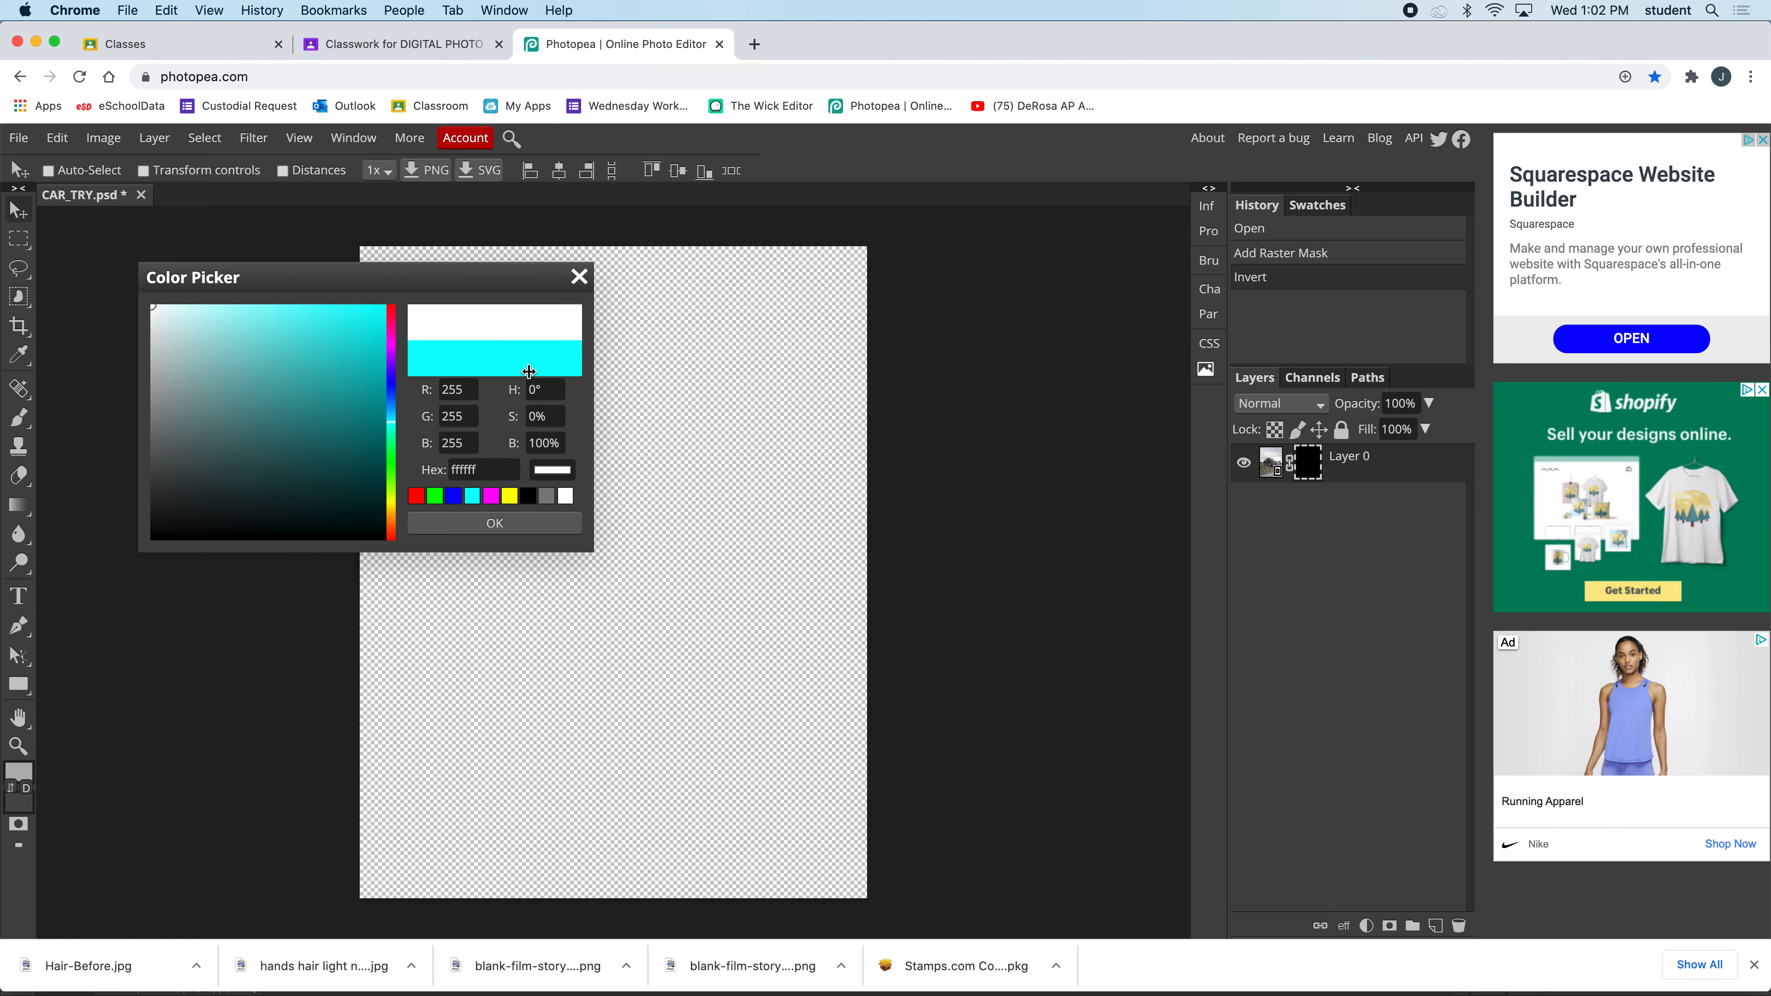
{"action": "left_click", "coordinate": [506, 525]}
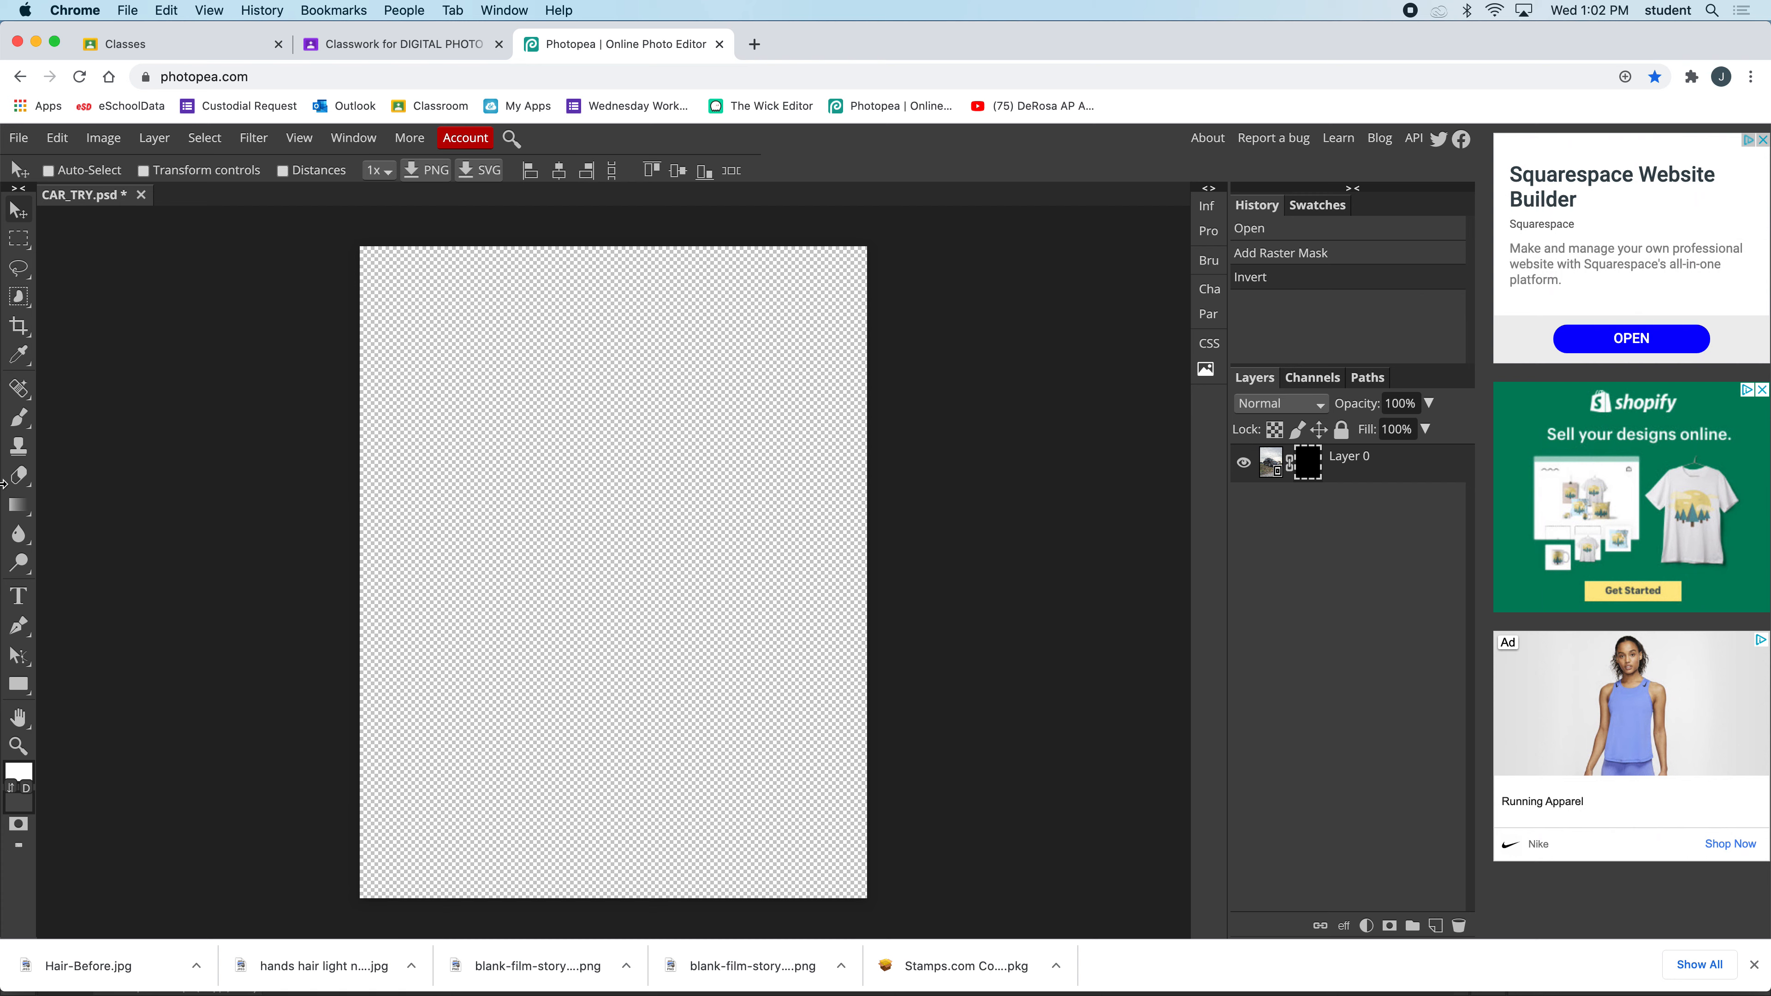
- Fill Layer 0's mask with white using the Paint Bucket Tool
{"action": "right_click", "coordinate": [19, 504]}
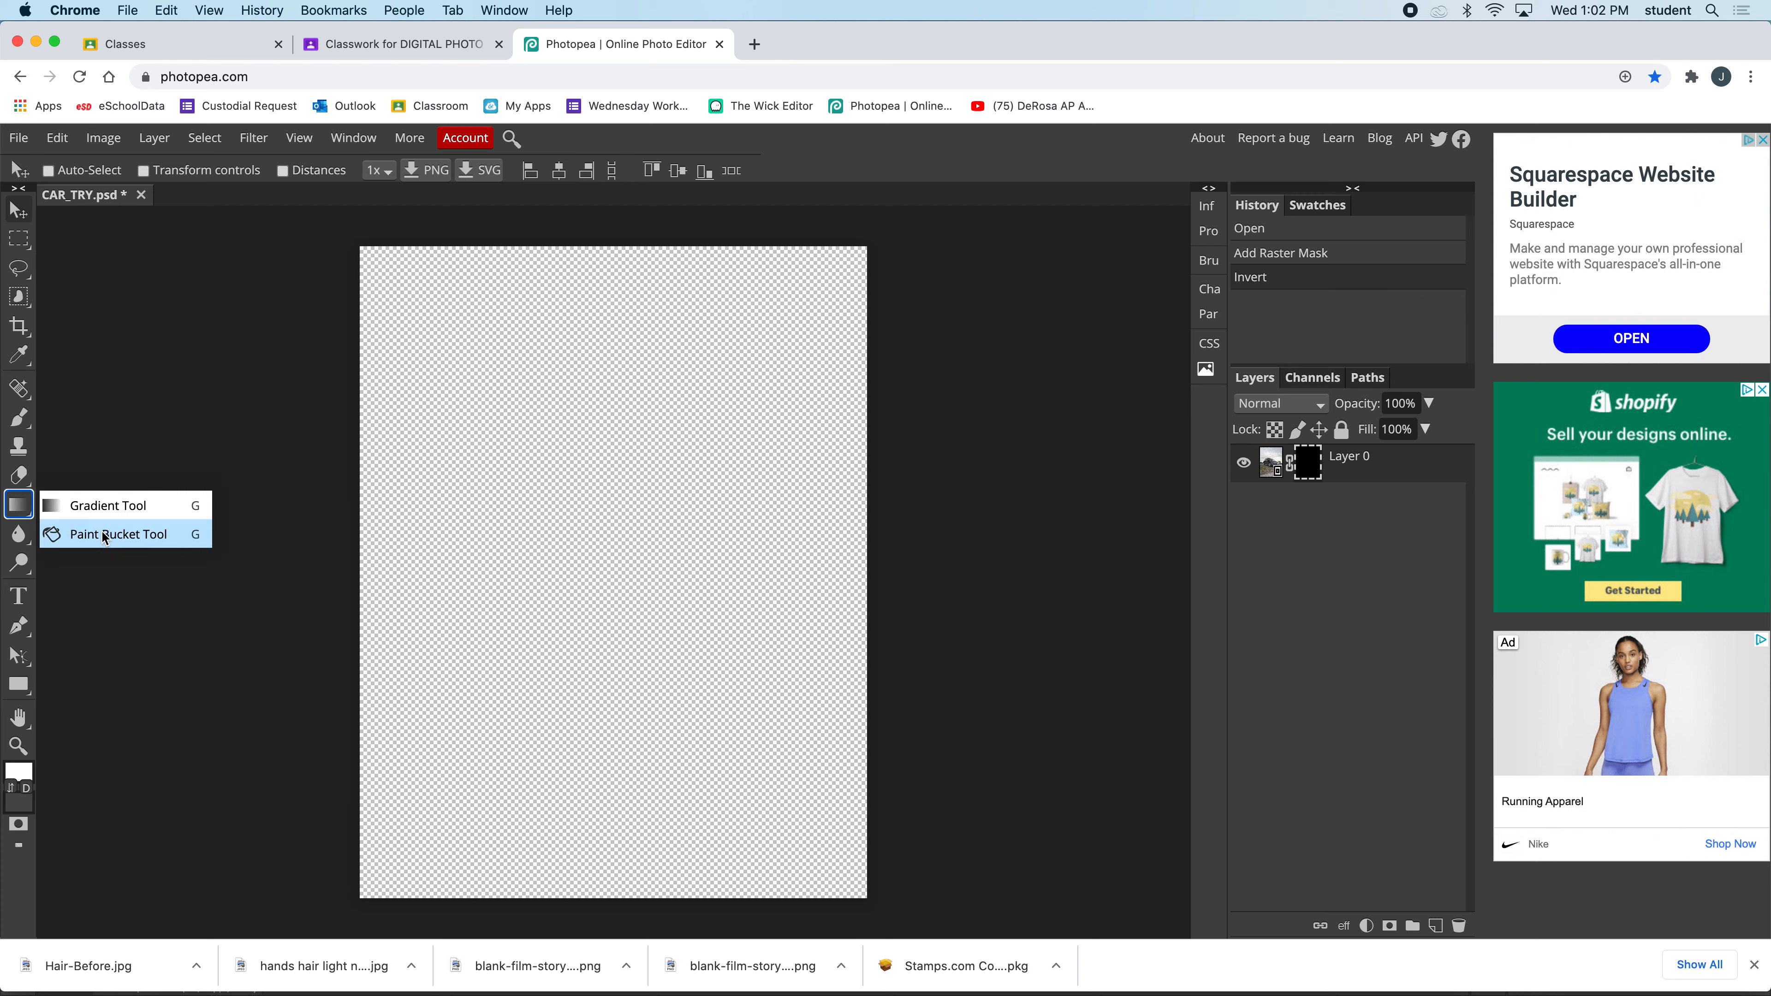
{"action": "left_click", "coordinate": [105, 536]}
{"action": "left_click", "coordinate": [19, 770]}
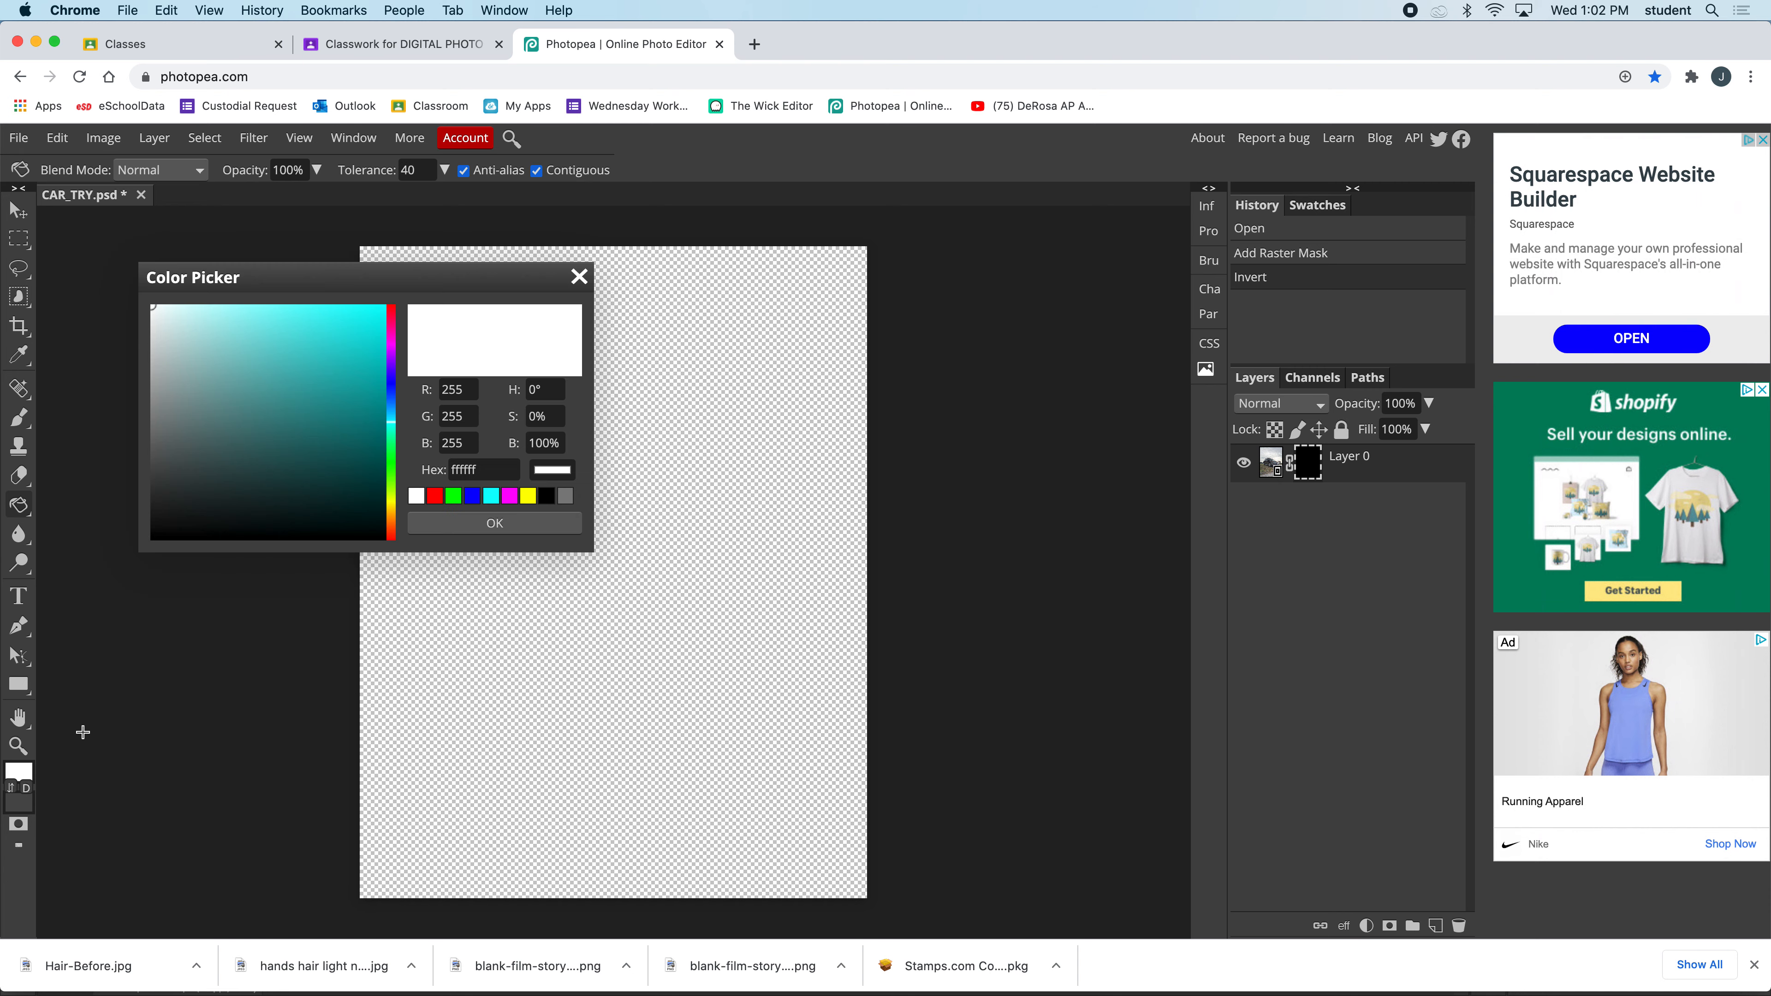
{"action": "left_click", "coordinate": [488, 523]}
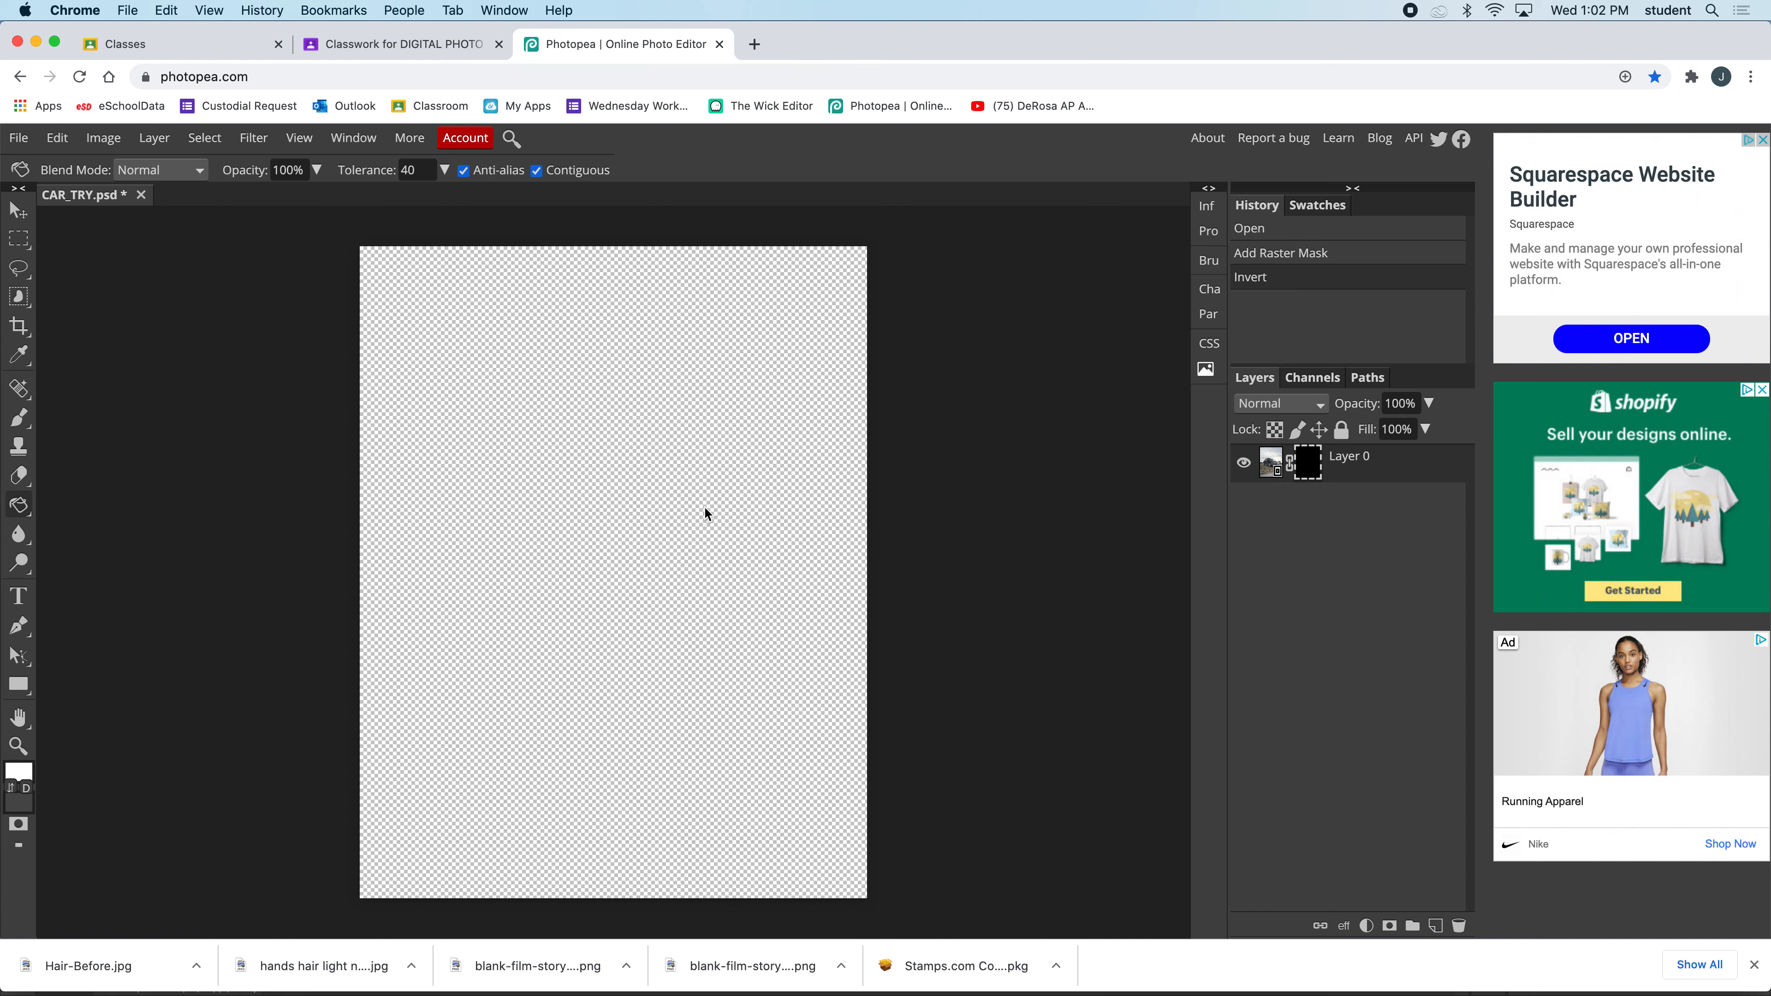
{"action": "left_click", "coordinate": [506, 479]}
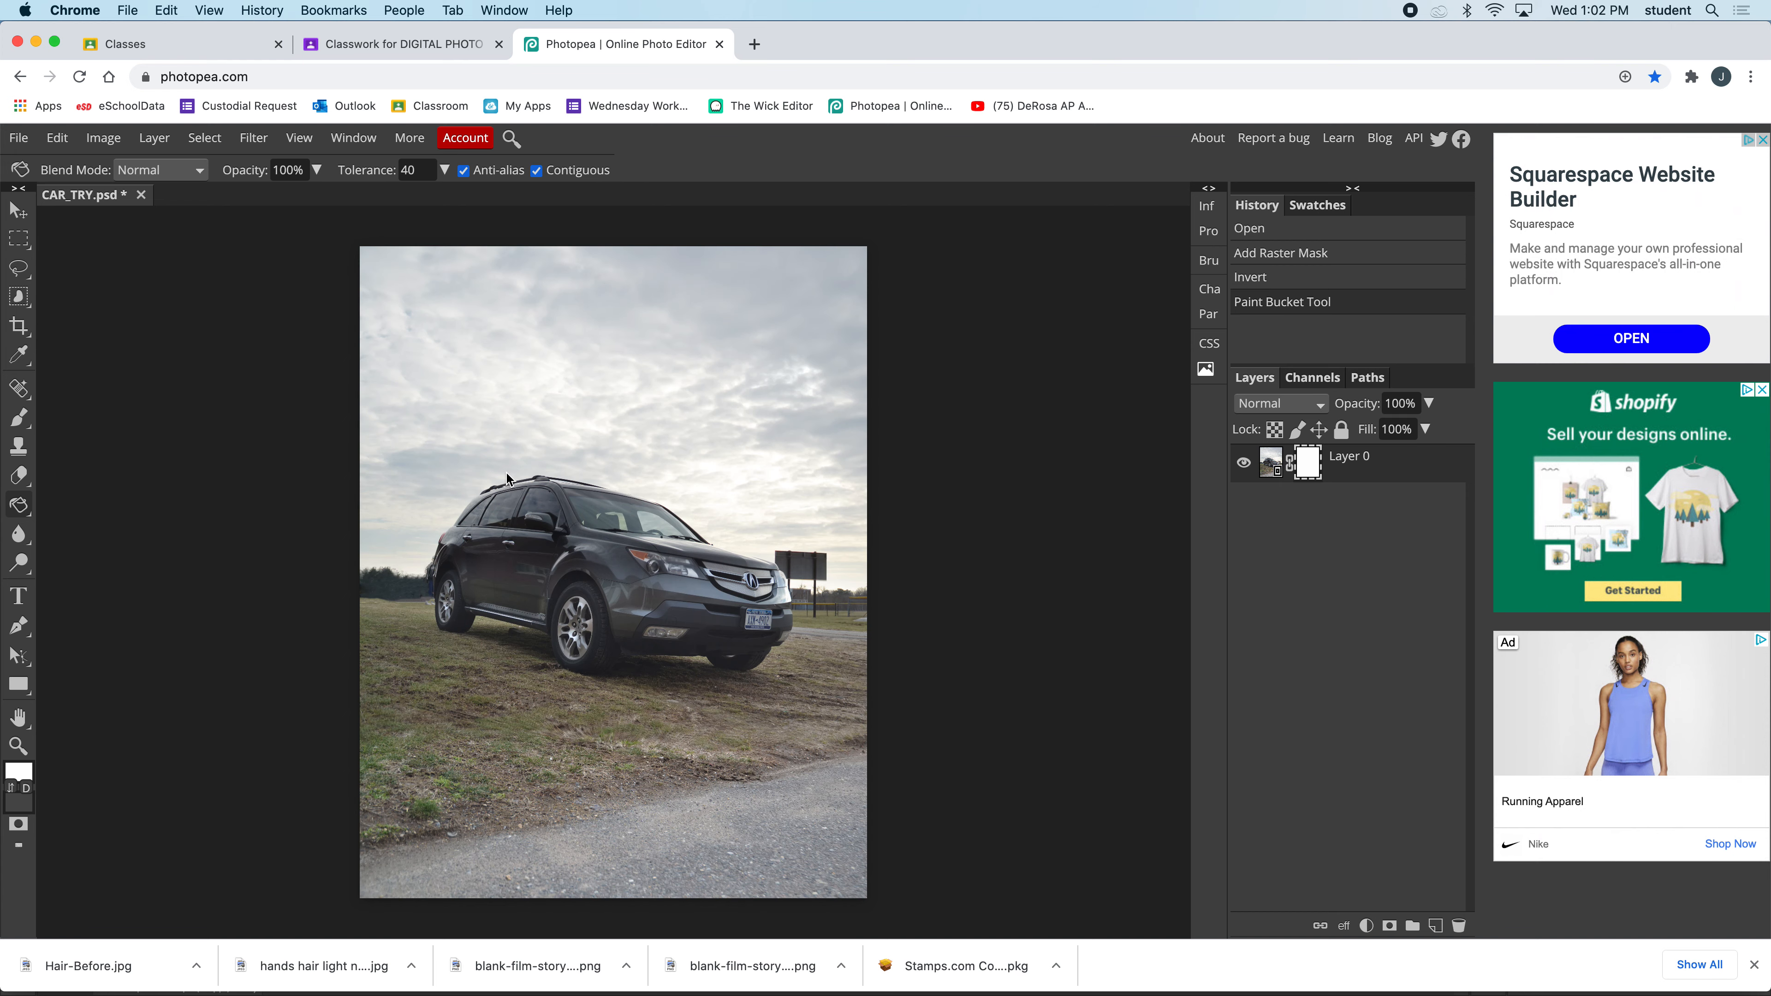
{"action": "left_click", "coordinate": [950, 466]}
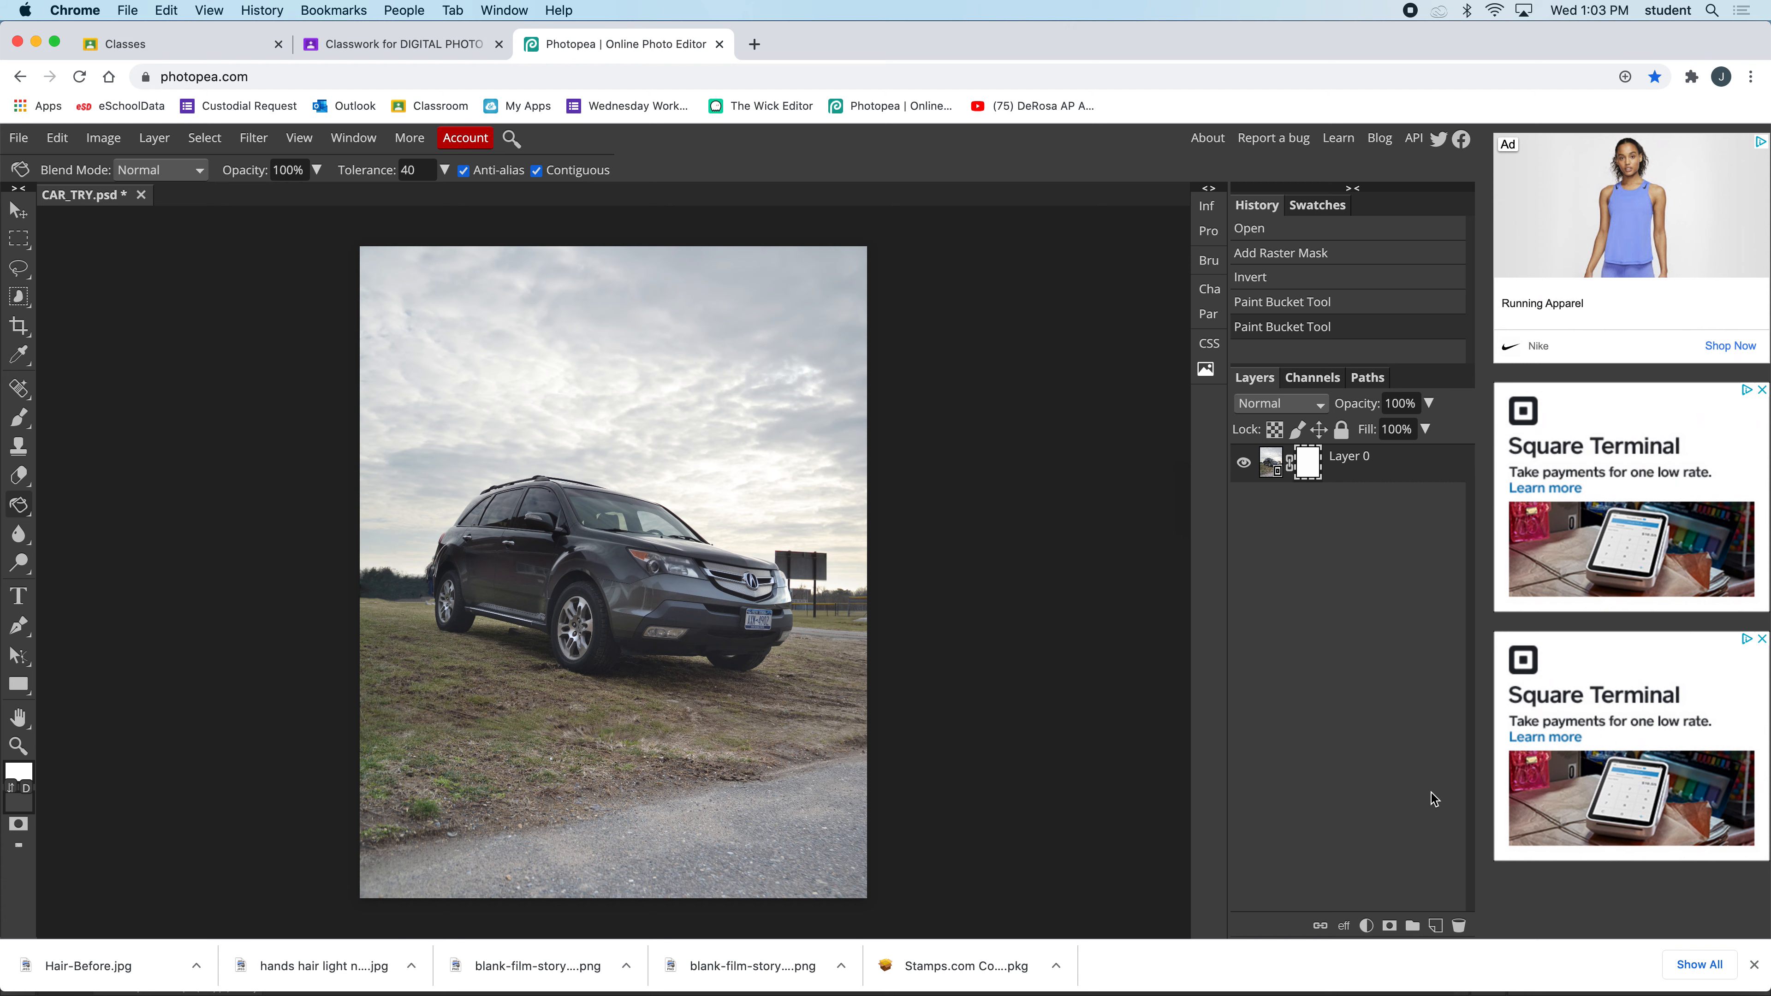
- Create a new layer above Layer 0 and name it "back"
{"action": "left_click", "coordinate": [1436, 926]}
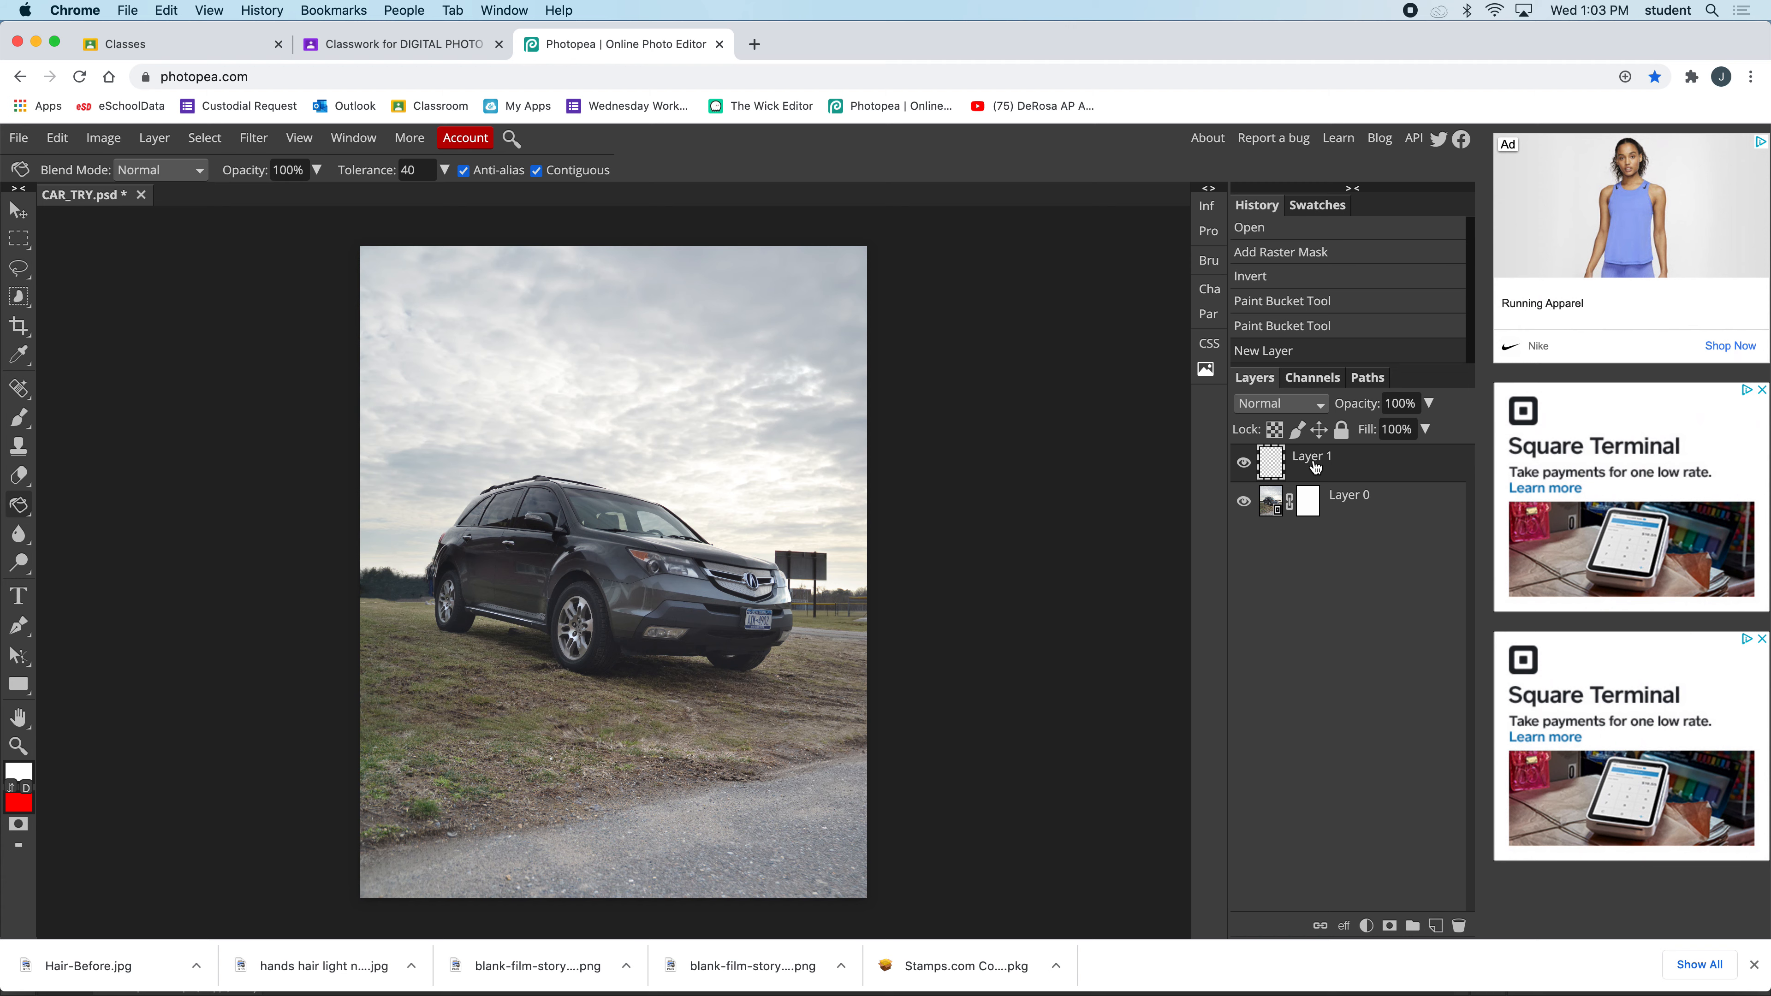
{"action": "double_click", "coordinate": [1315, 459]}
{"action": "type", "text": "bac"}
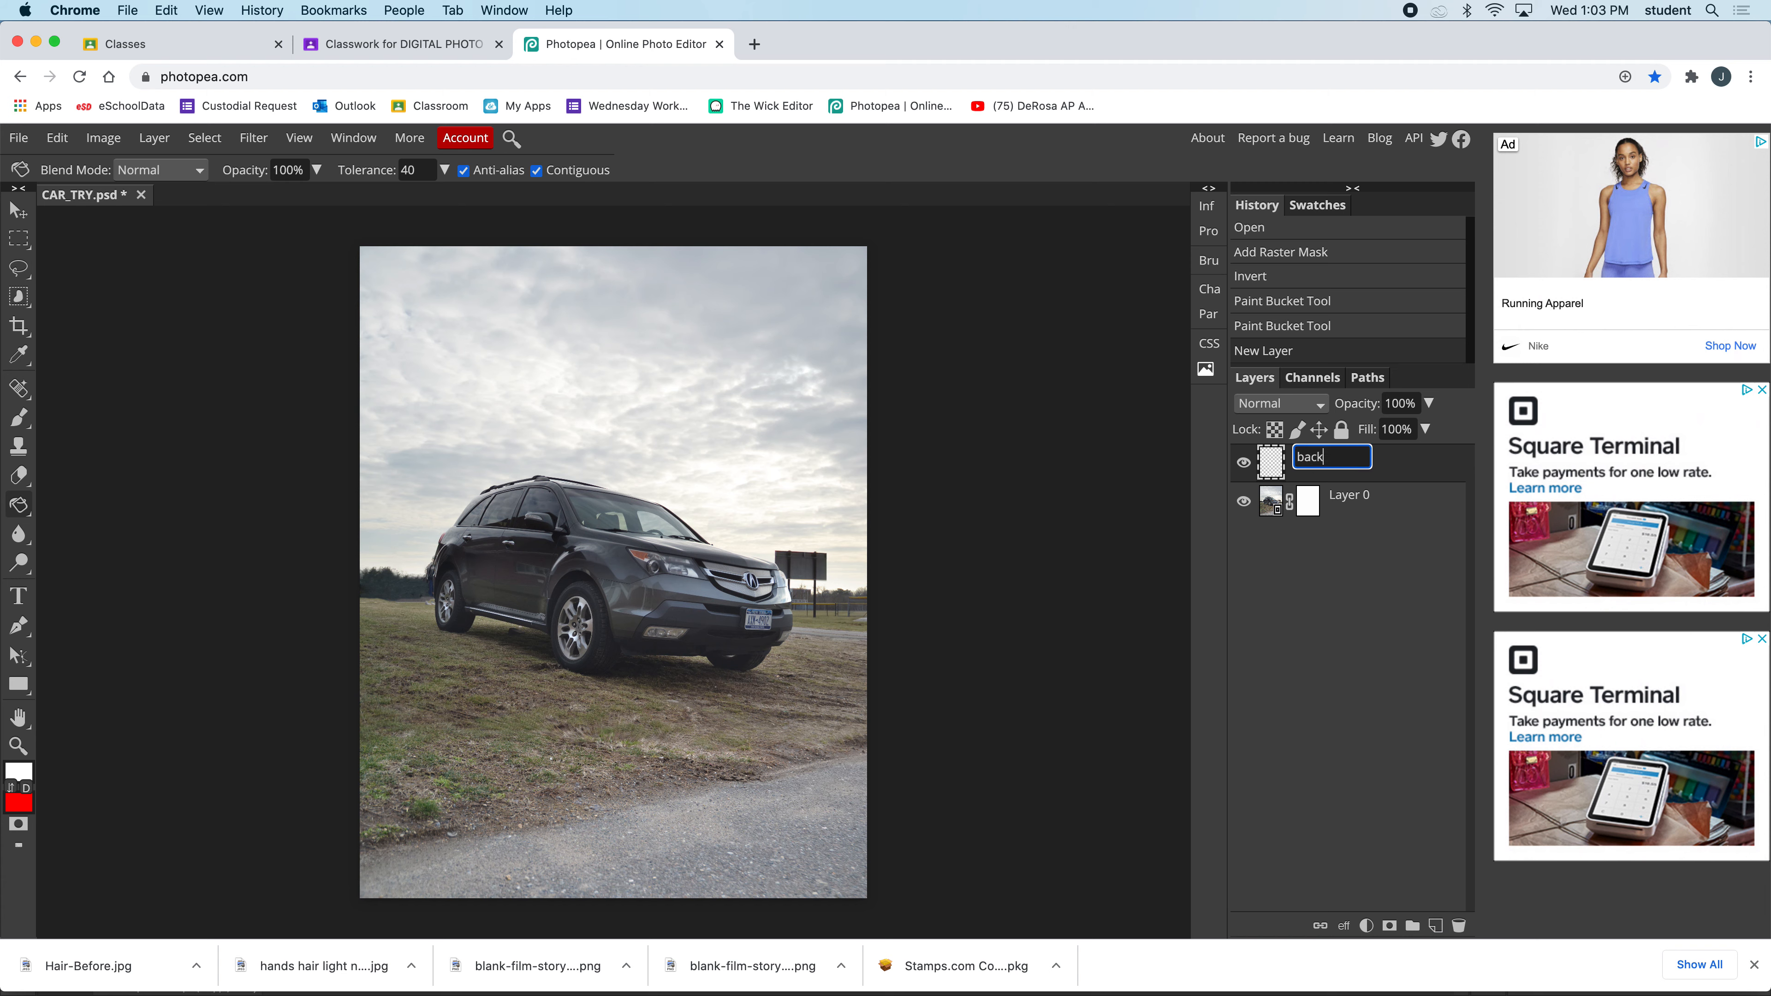
{"action": "type", "text": "k"}
{"action": "key", "text": "Return"}
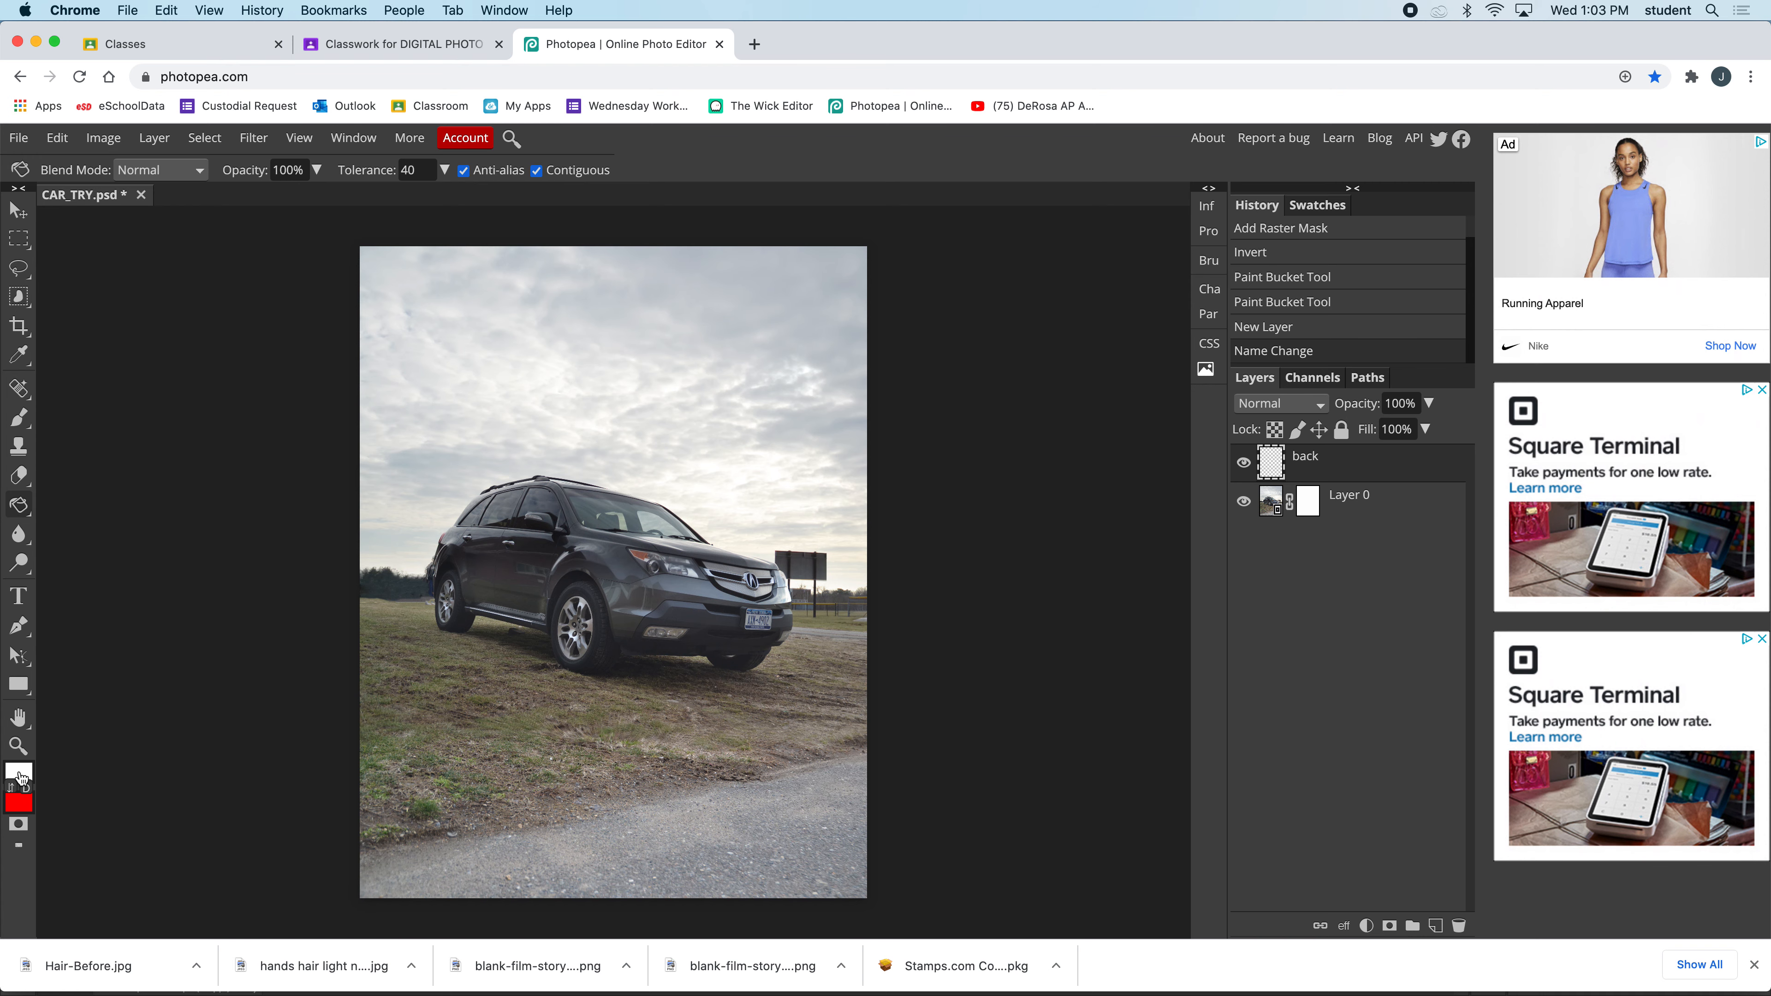
- Fill the "back" layer with white and move it beneath Layer 0
{"action": "left_click", "coordinate": [1085, 458]}
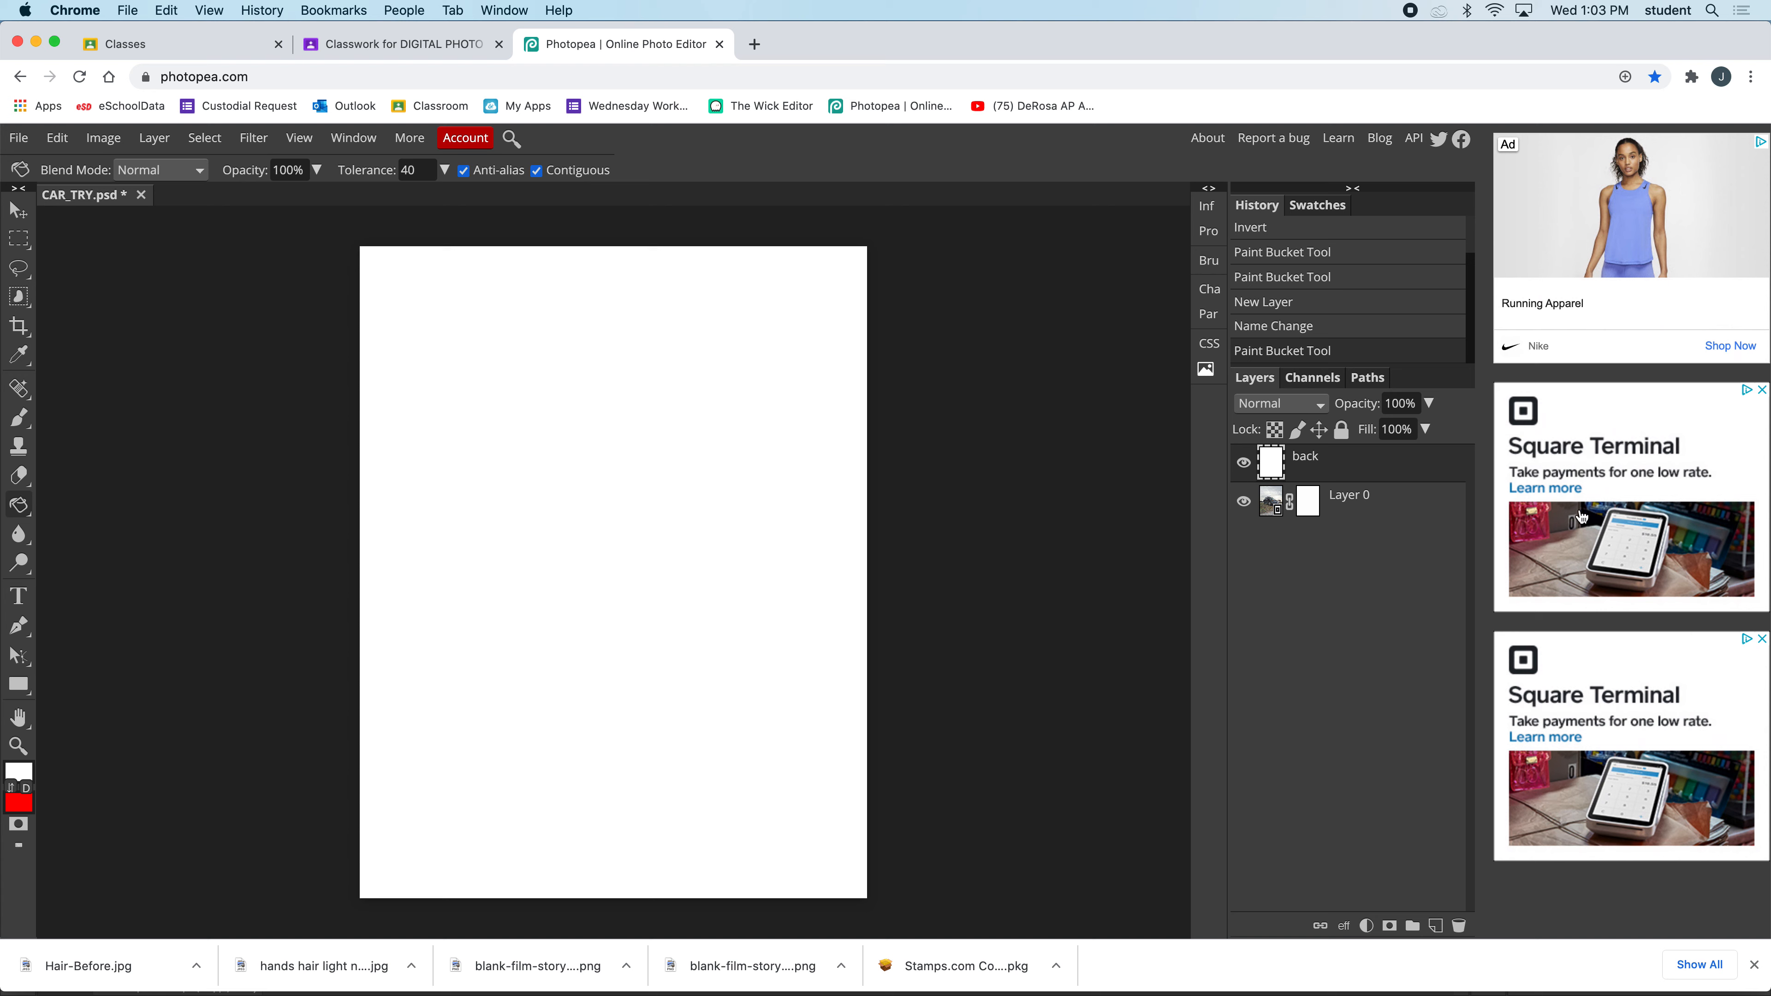
{"action": "left_click_drag", "start_coordinate": [1363, 472], "coordinate": [1324, 473]}
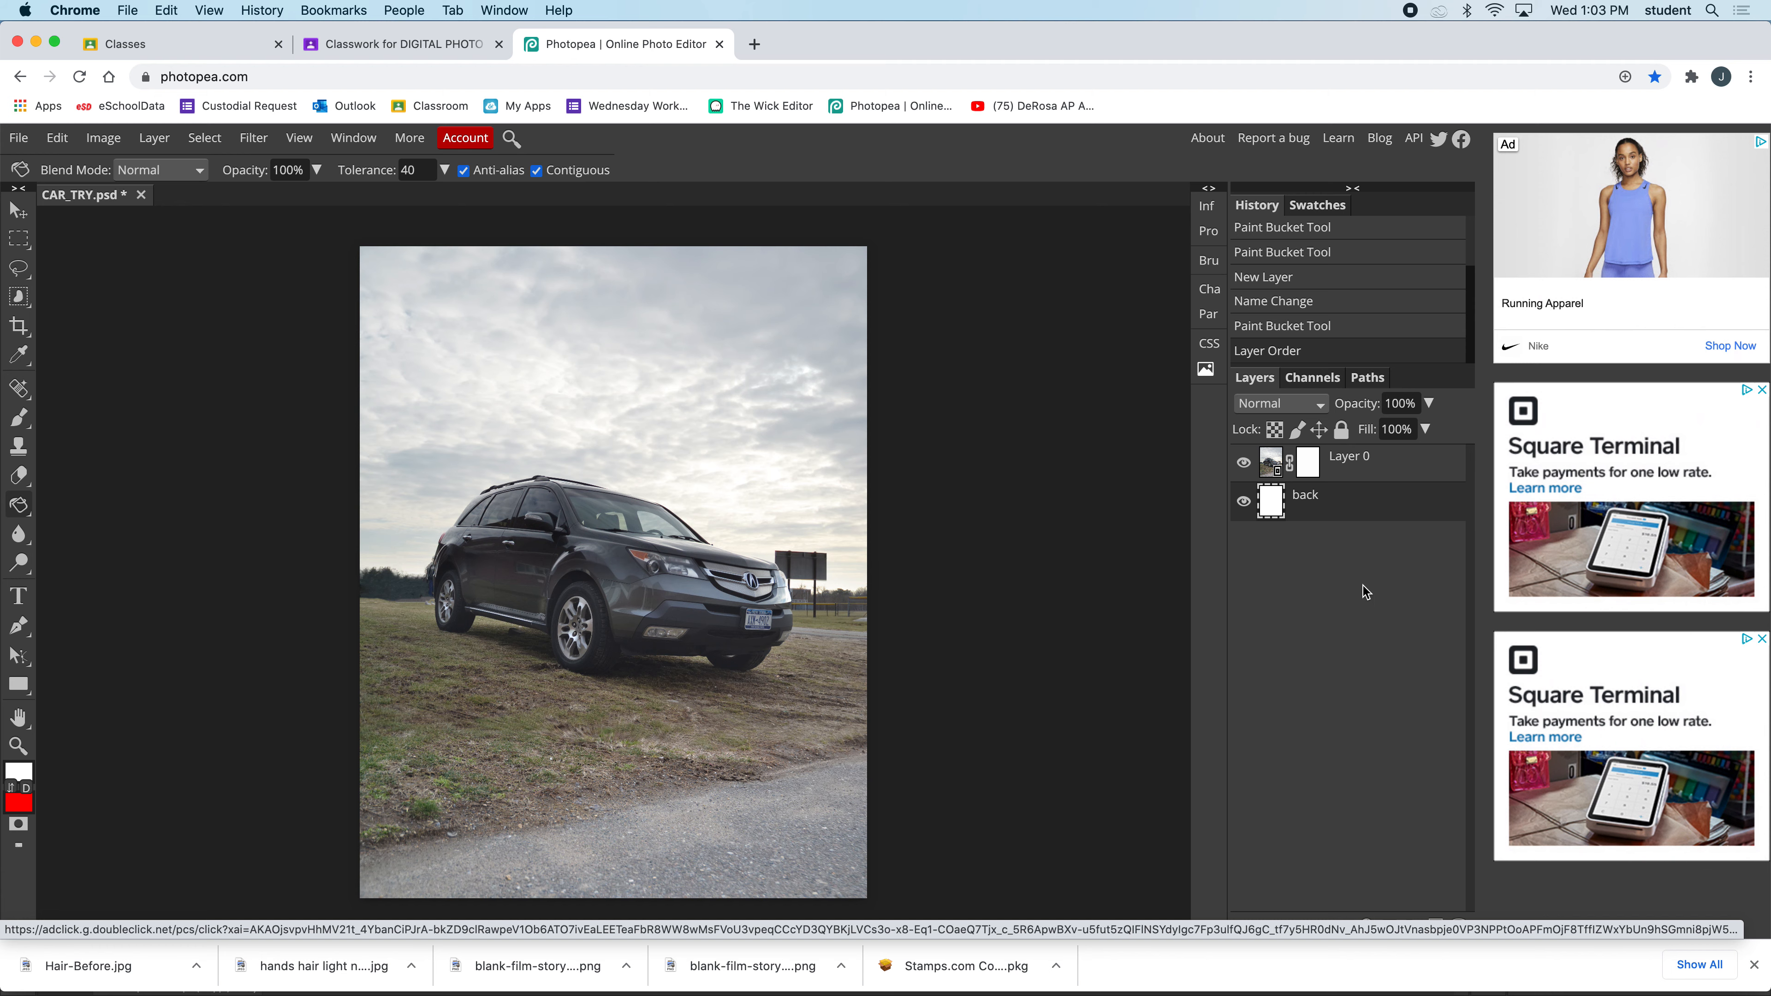
- Target Layer 0's mask with the Brush tool and open the brush presets
{"action": "left_click", "coordinate": [1308, 464]}
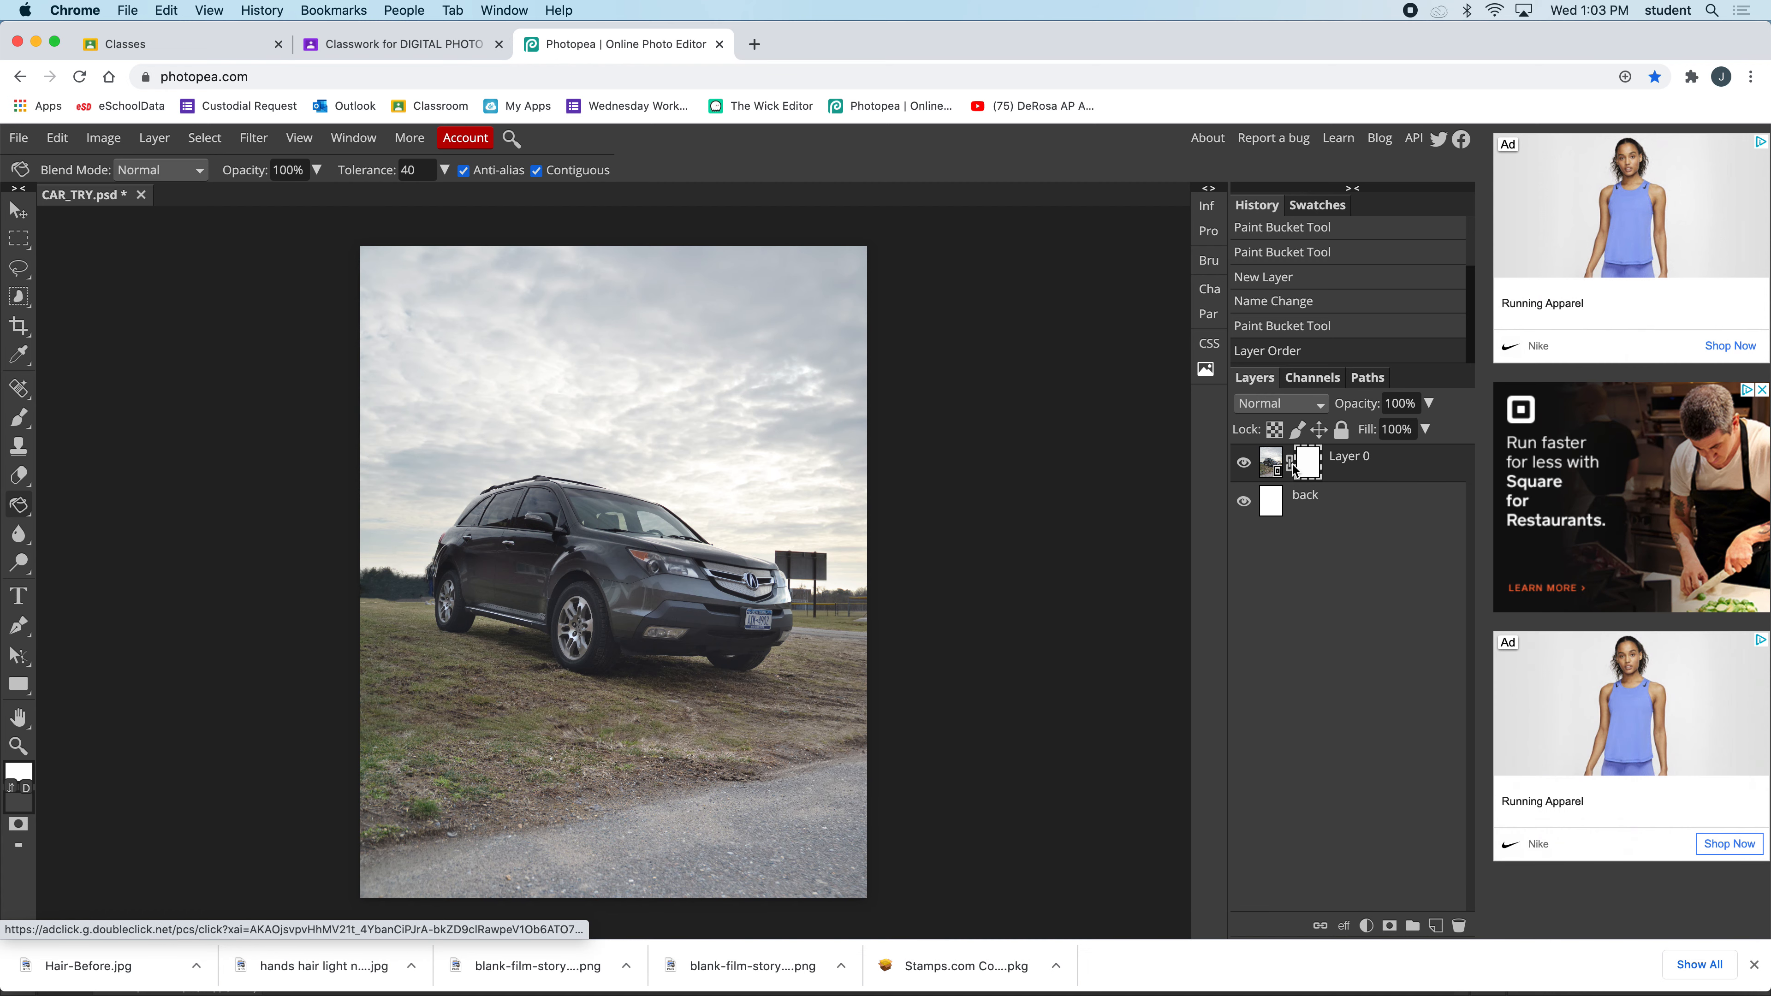
{"action": "left_click", "coordinate": [21, 422]}
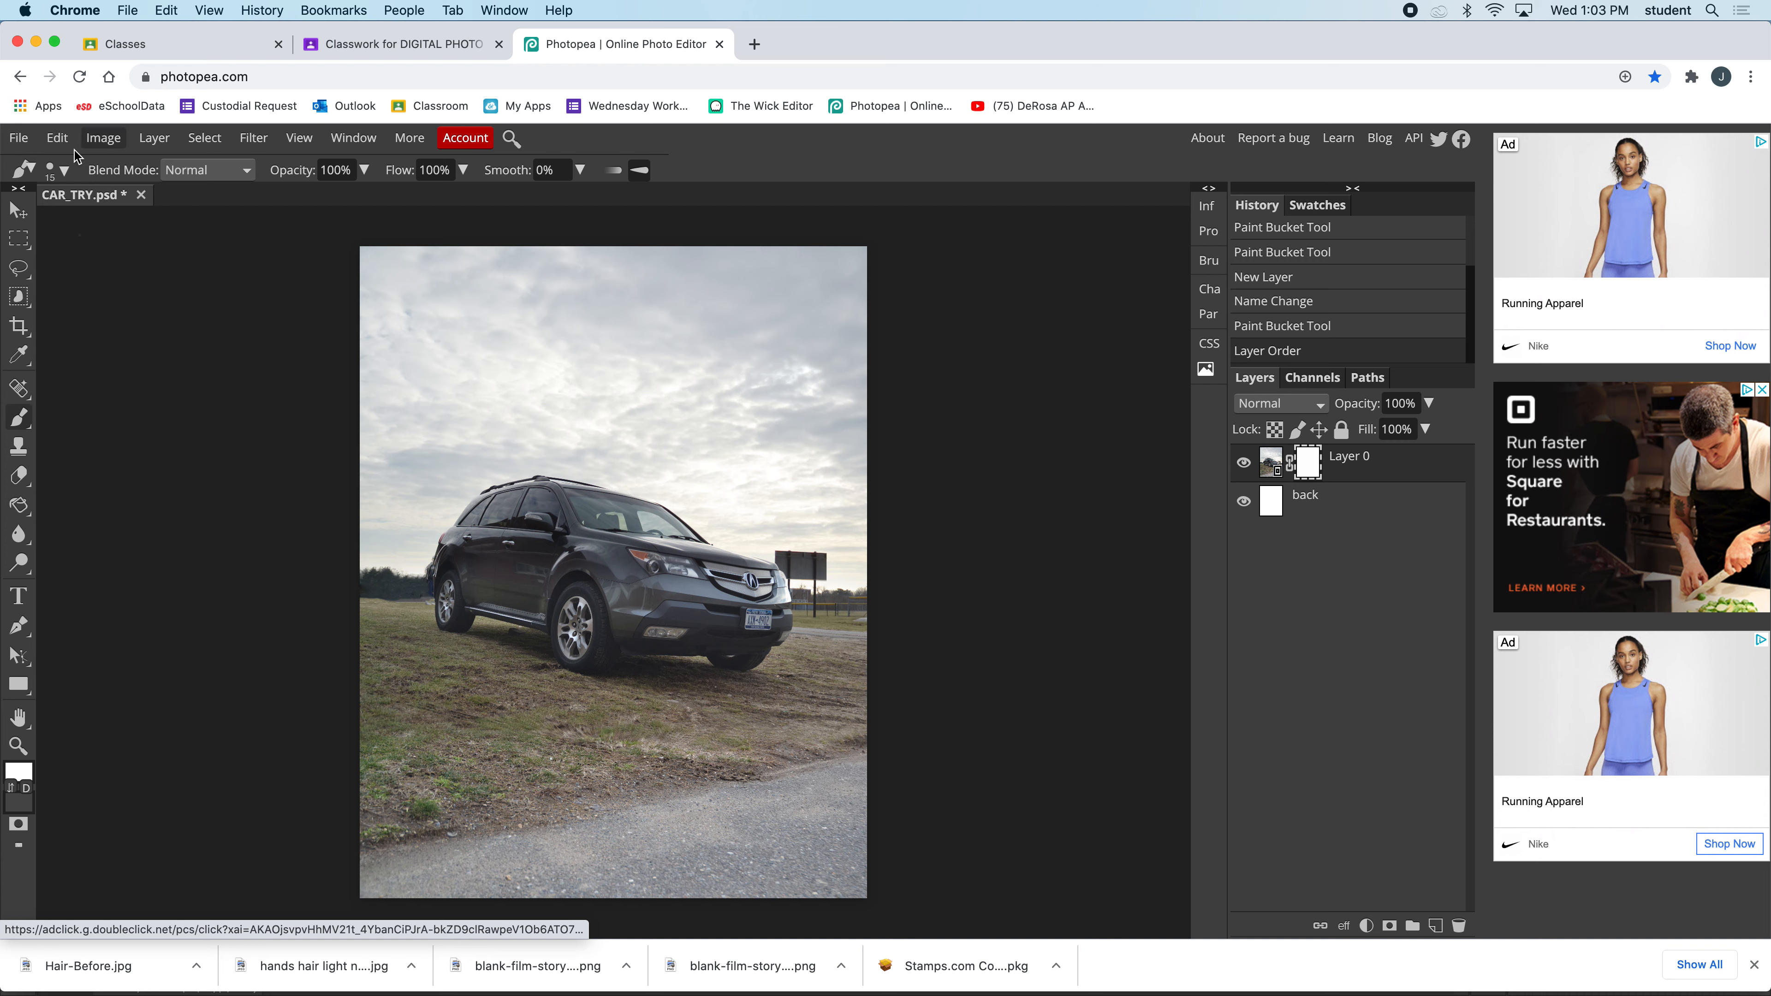
{"action": "left_click", "coordinate": [65, 172]}
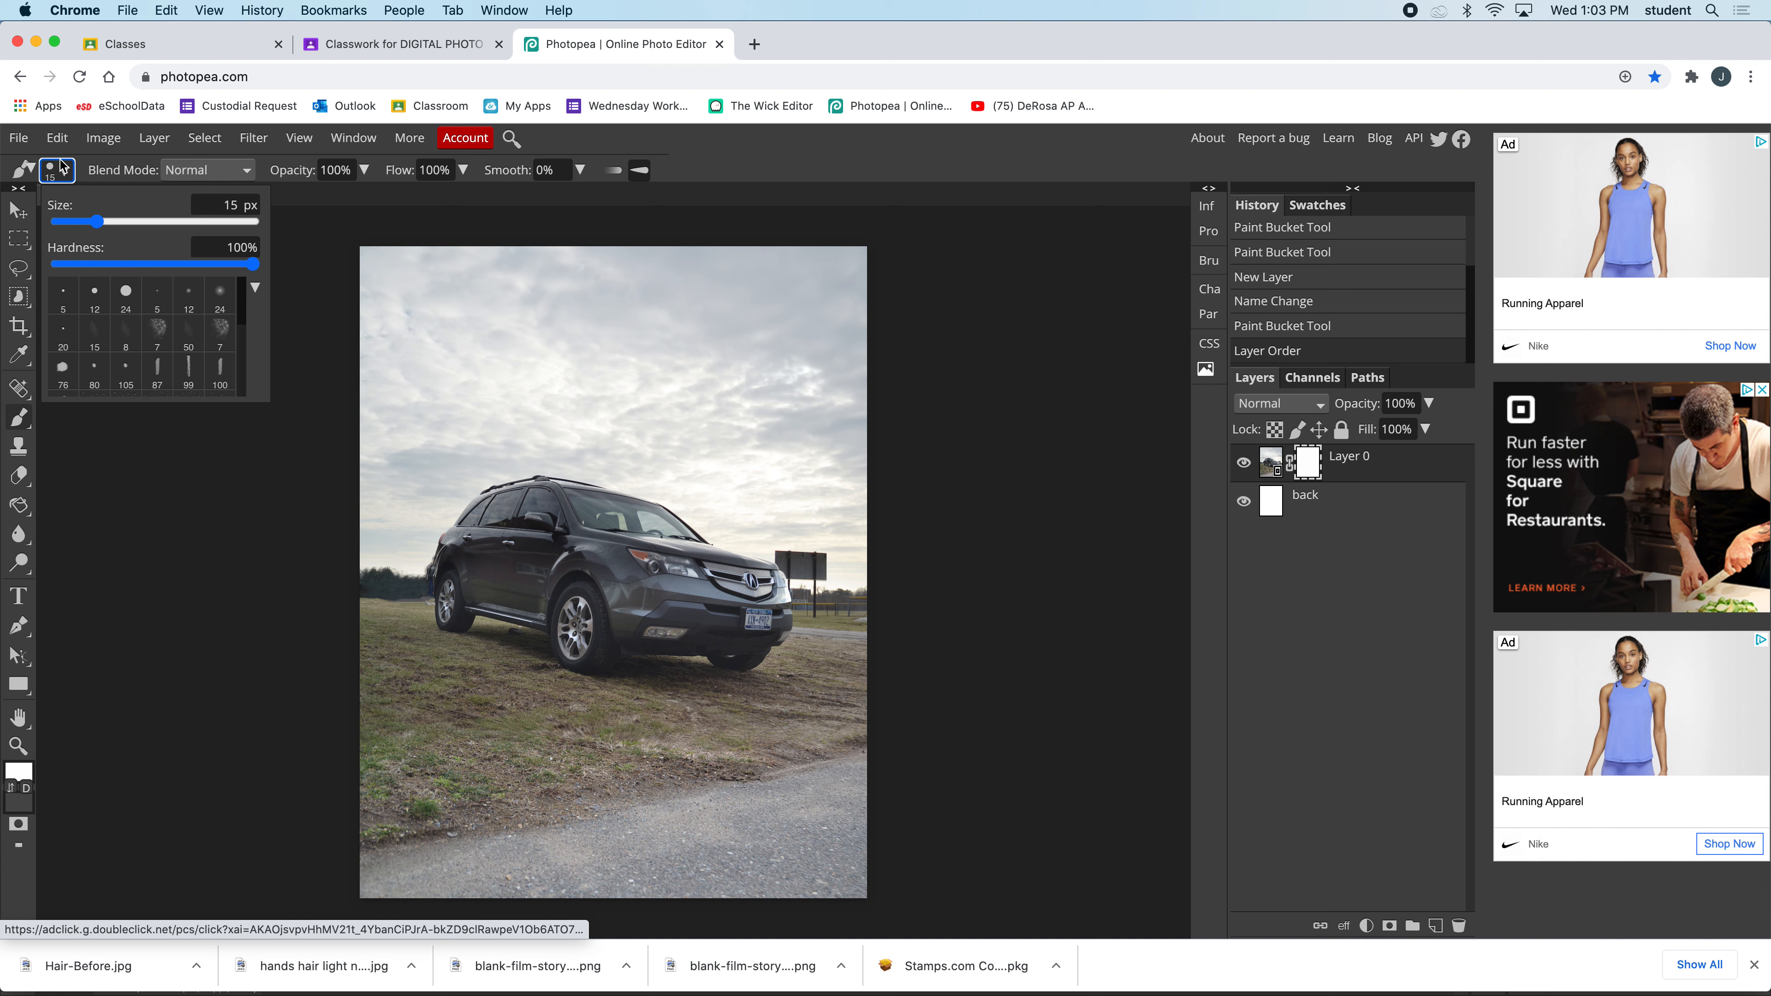
- Load the brush file splatter brushes.abr from the Desktop and agree to load it in future sessions too
{"action": "left_click", "coordinate": [18, 138]}
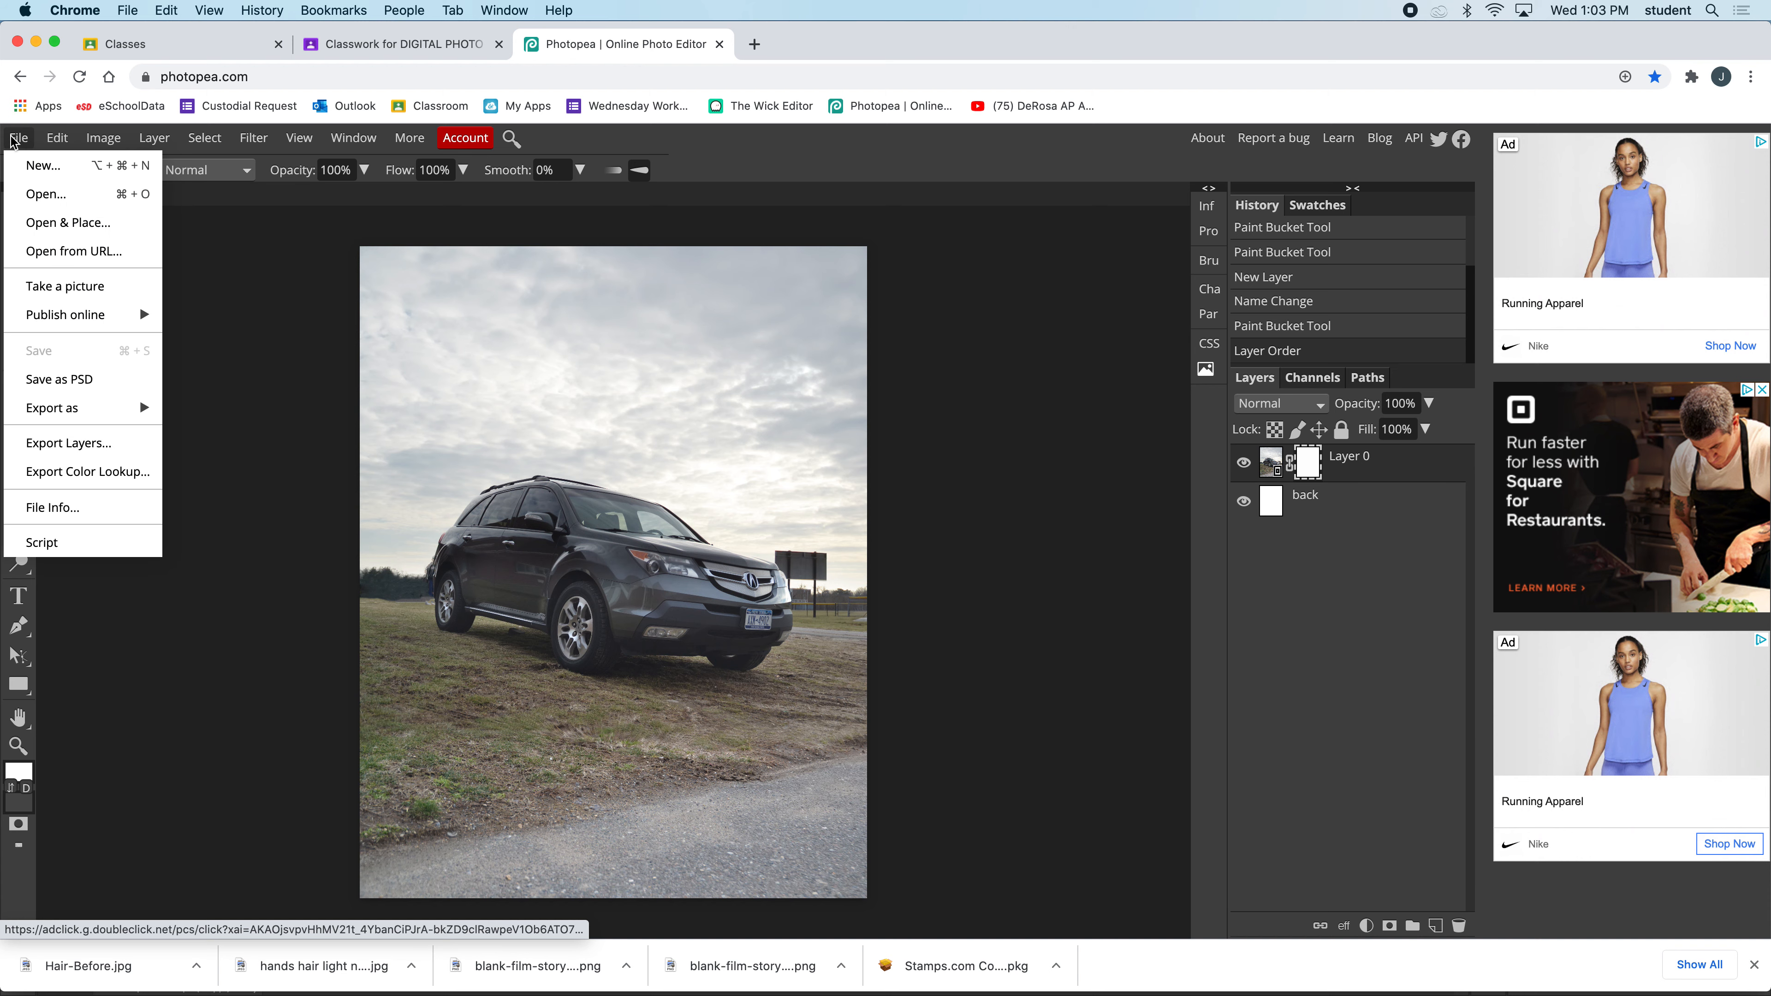
{"action": "left_click", "coordinate": [42, 197]}
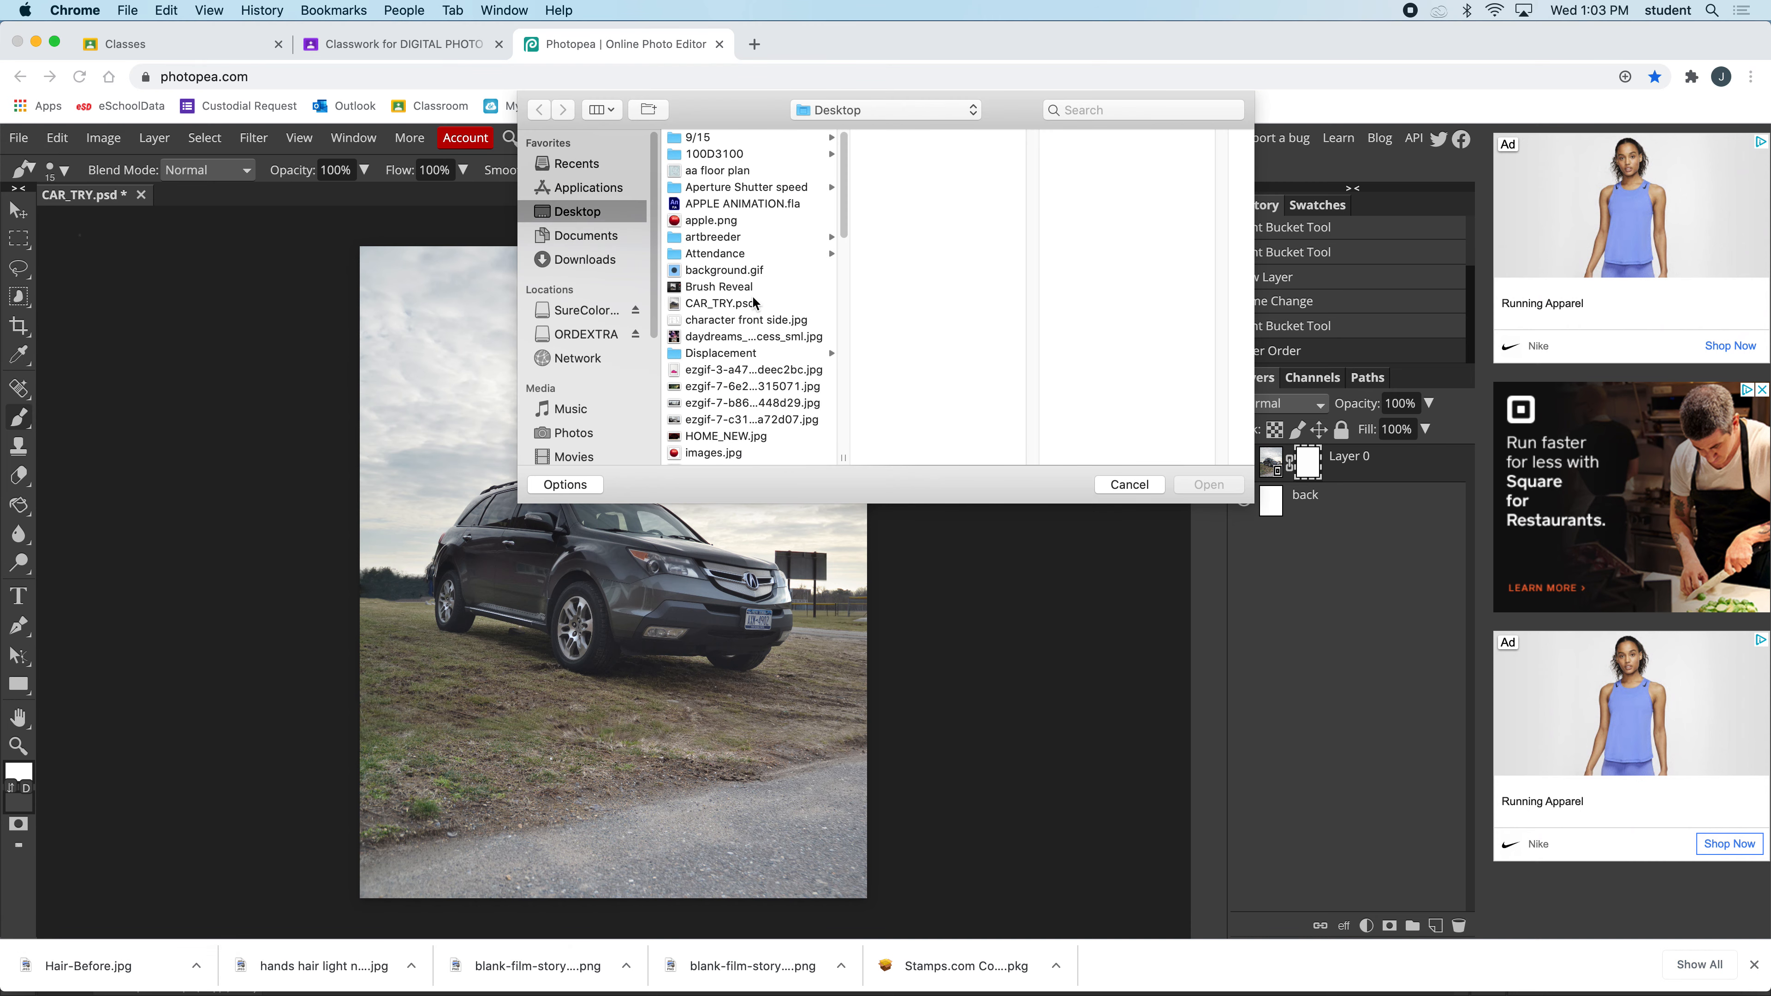
{"action": "scroll", "coordinate": [754, 305], "scroll_direction": "down", "scroll_amount": 5}
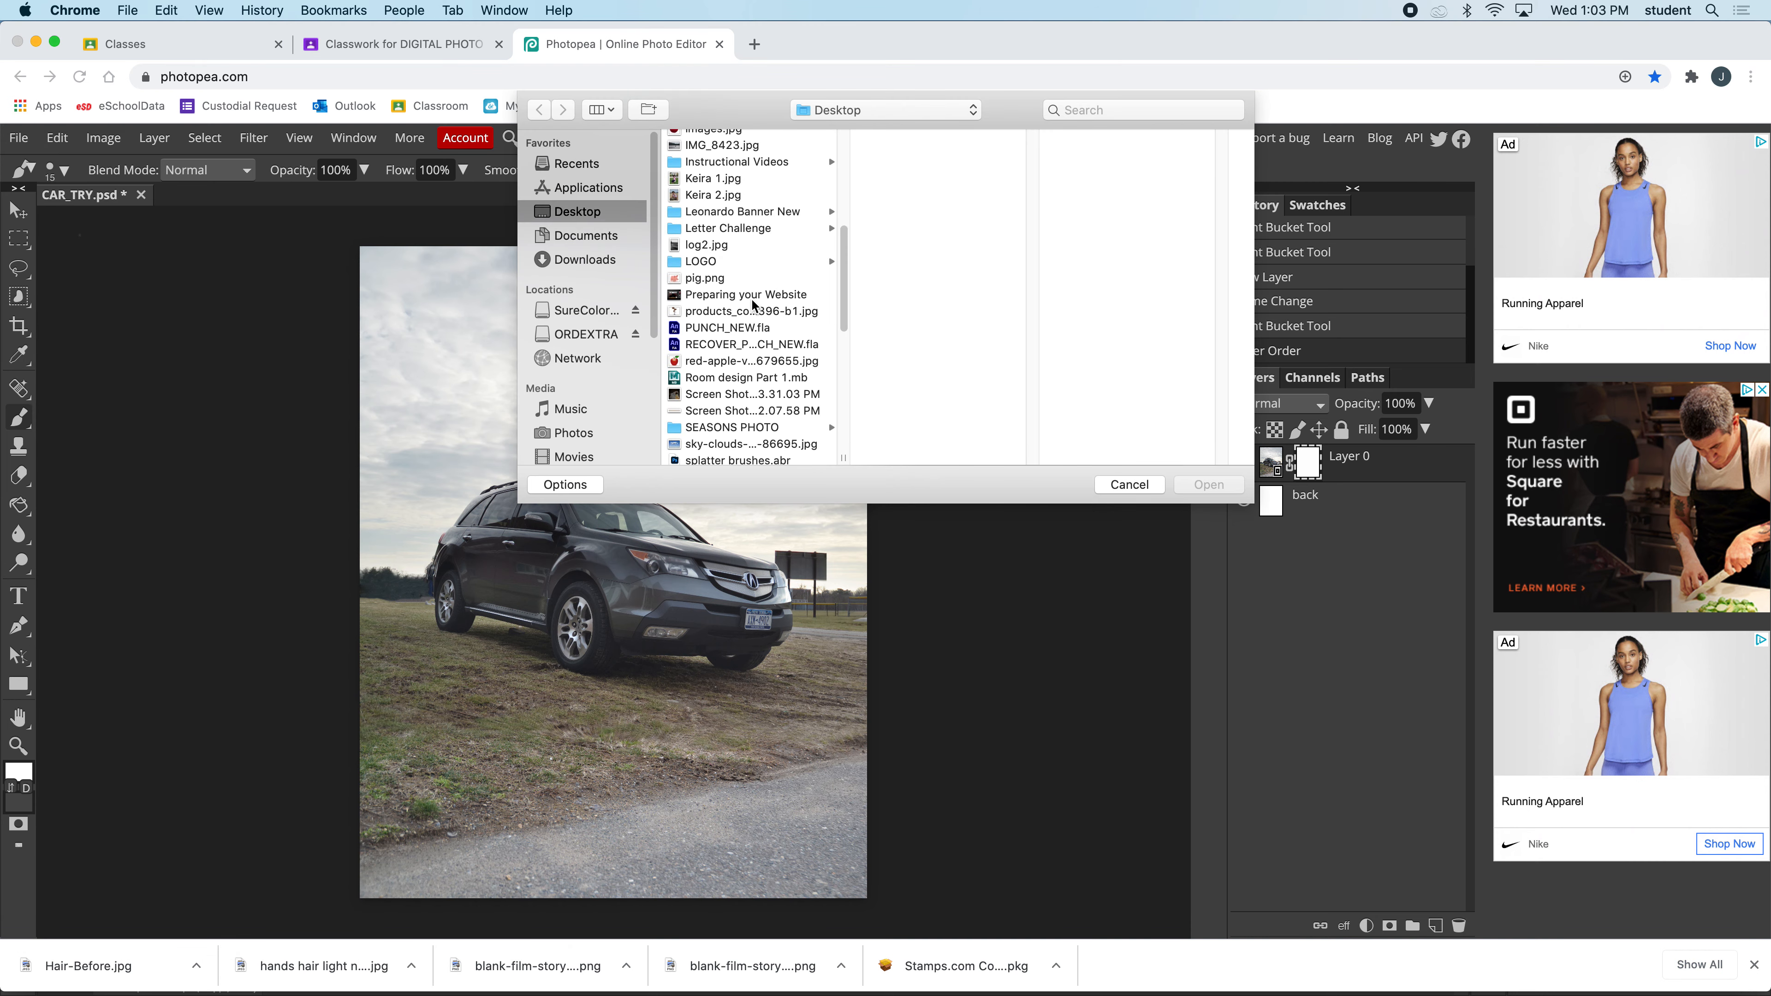
{"action": "scroll", "coordinate": [753, 305], "scroll_direction": "down", "scroll_amount": 2}
{"action": "left_click", "coordinate": [753, 430]}
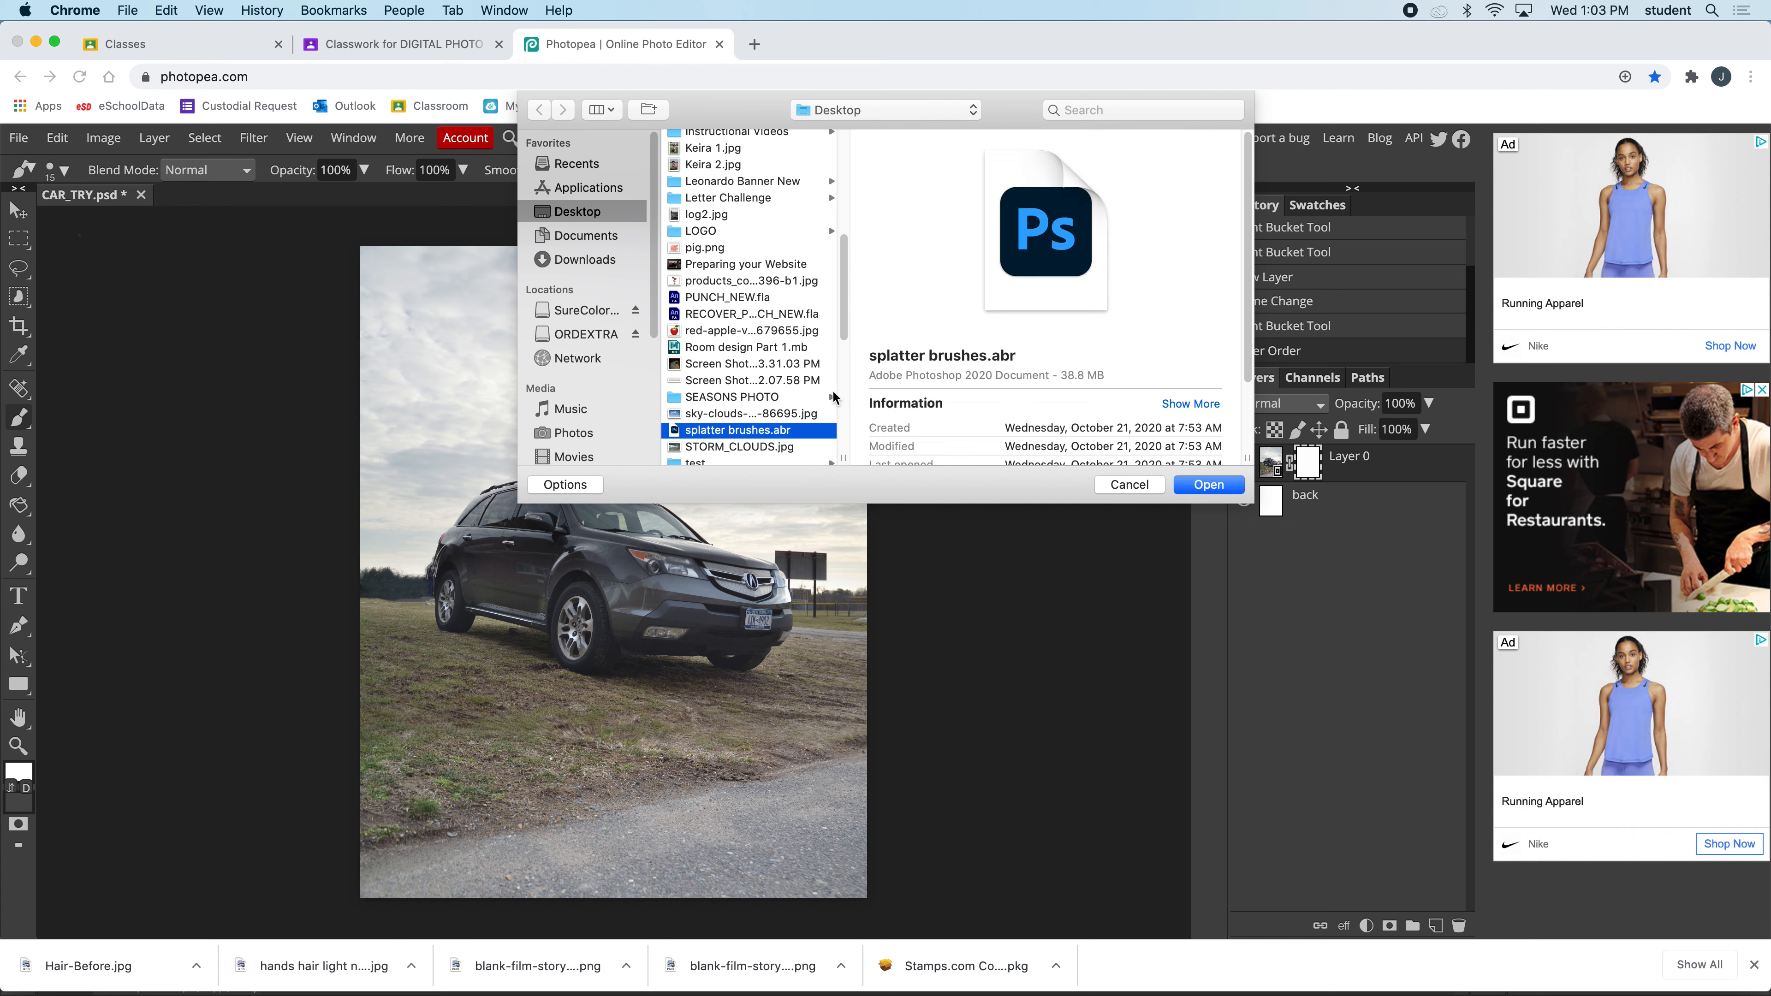
{"action": "left_click", "coordinate": [1201, 487]}
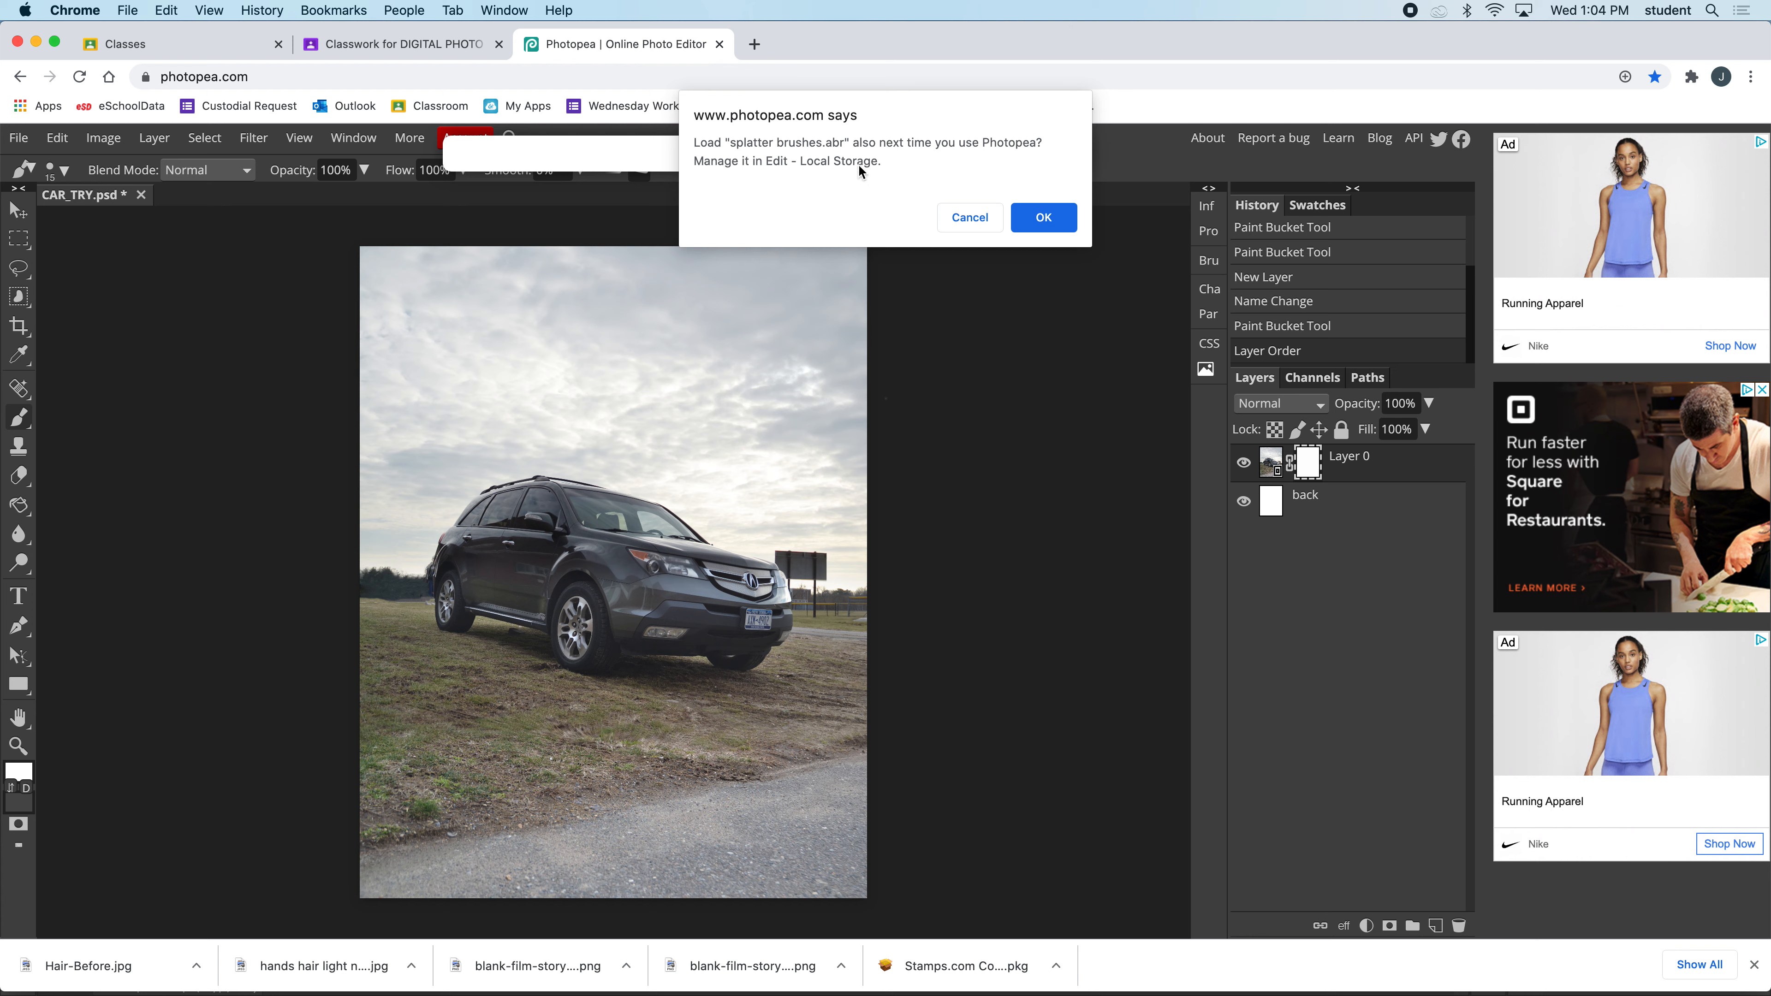
{"action": "left_click", "coordinate": [1044, 218]}
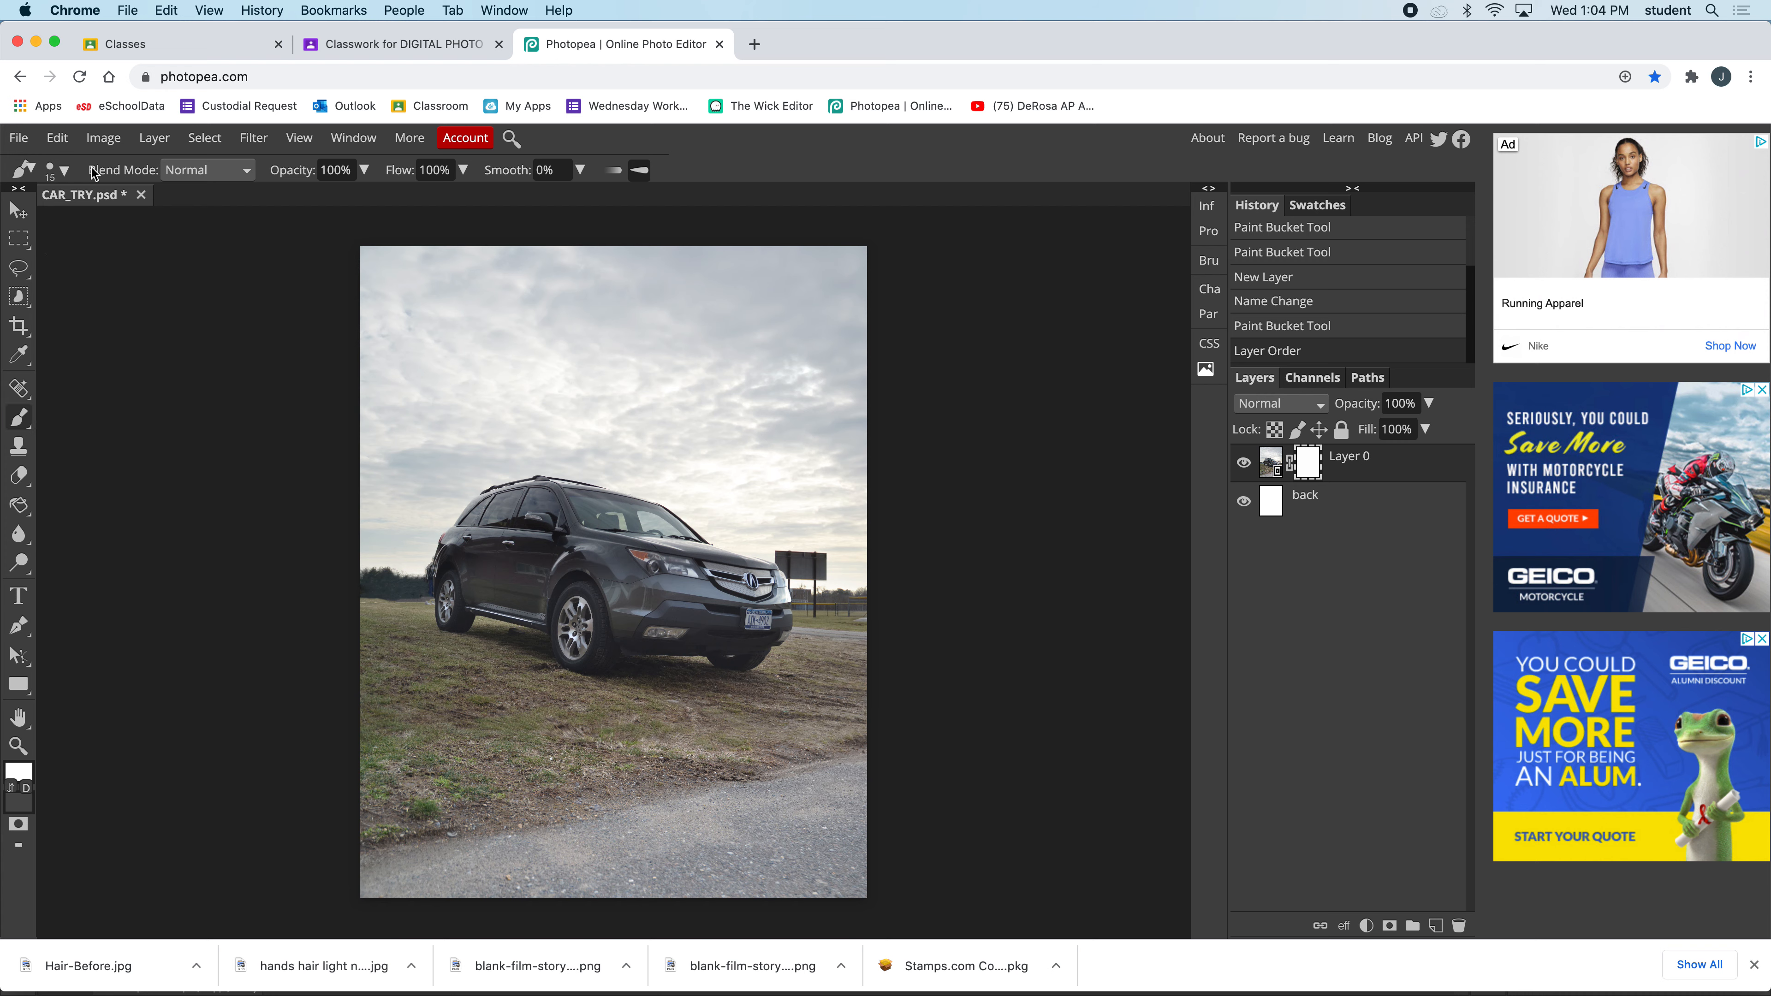
- Choose the 2937 px splatter brush and dab it once in white on Layer 0's mask at the sky's outer edge
{"action": "left_click", "coordinate": [58, 169]}
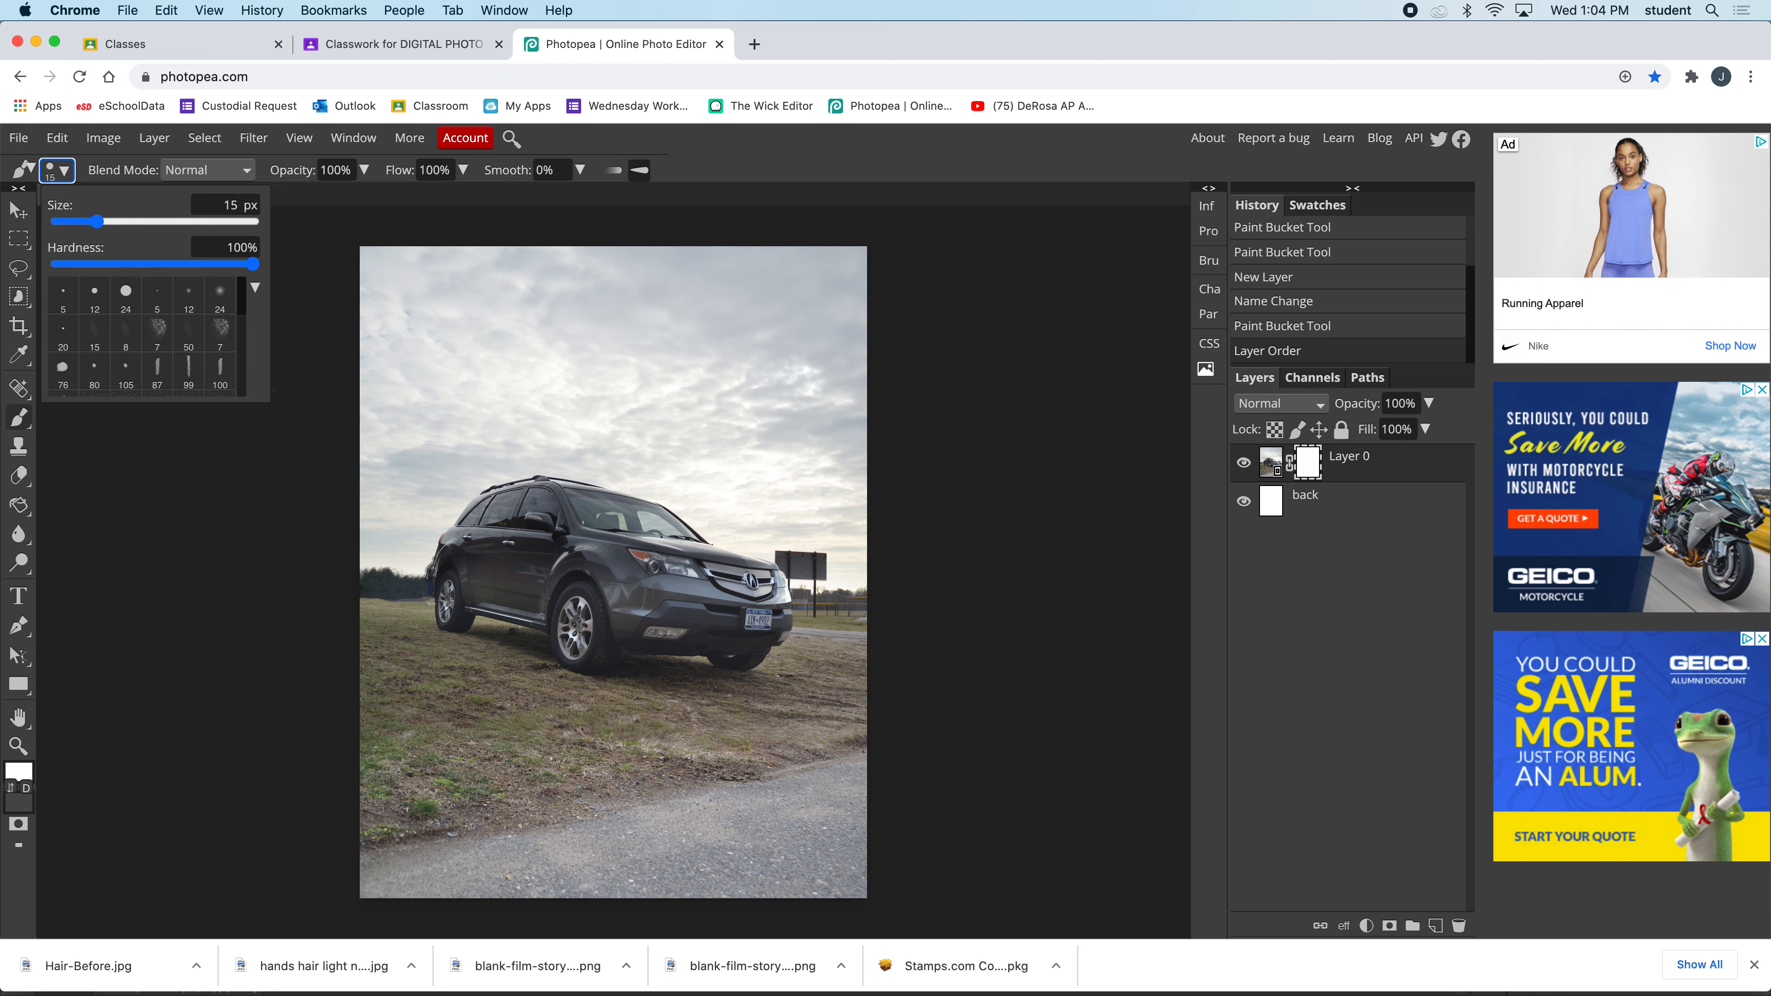
{"action": "left_click_drag", "start_coordinate": [245, 296], "coordinate": [246, 392]}
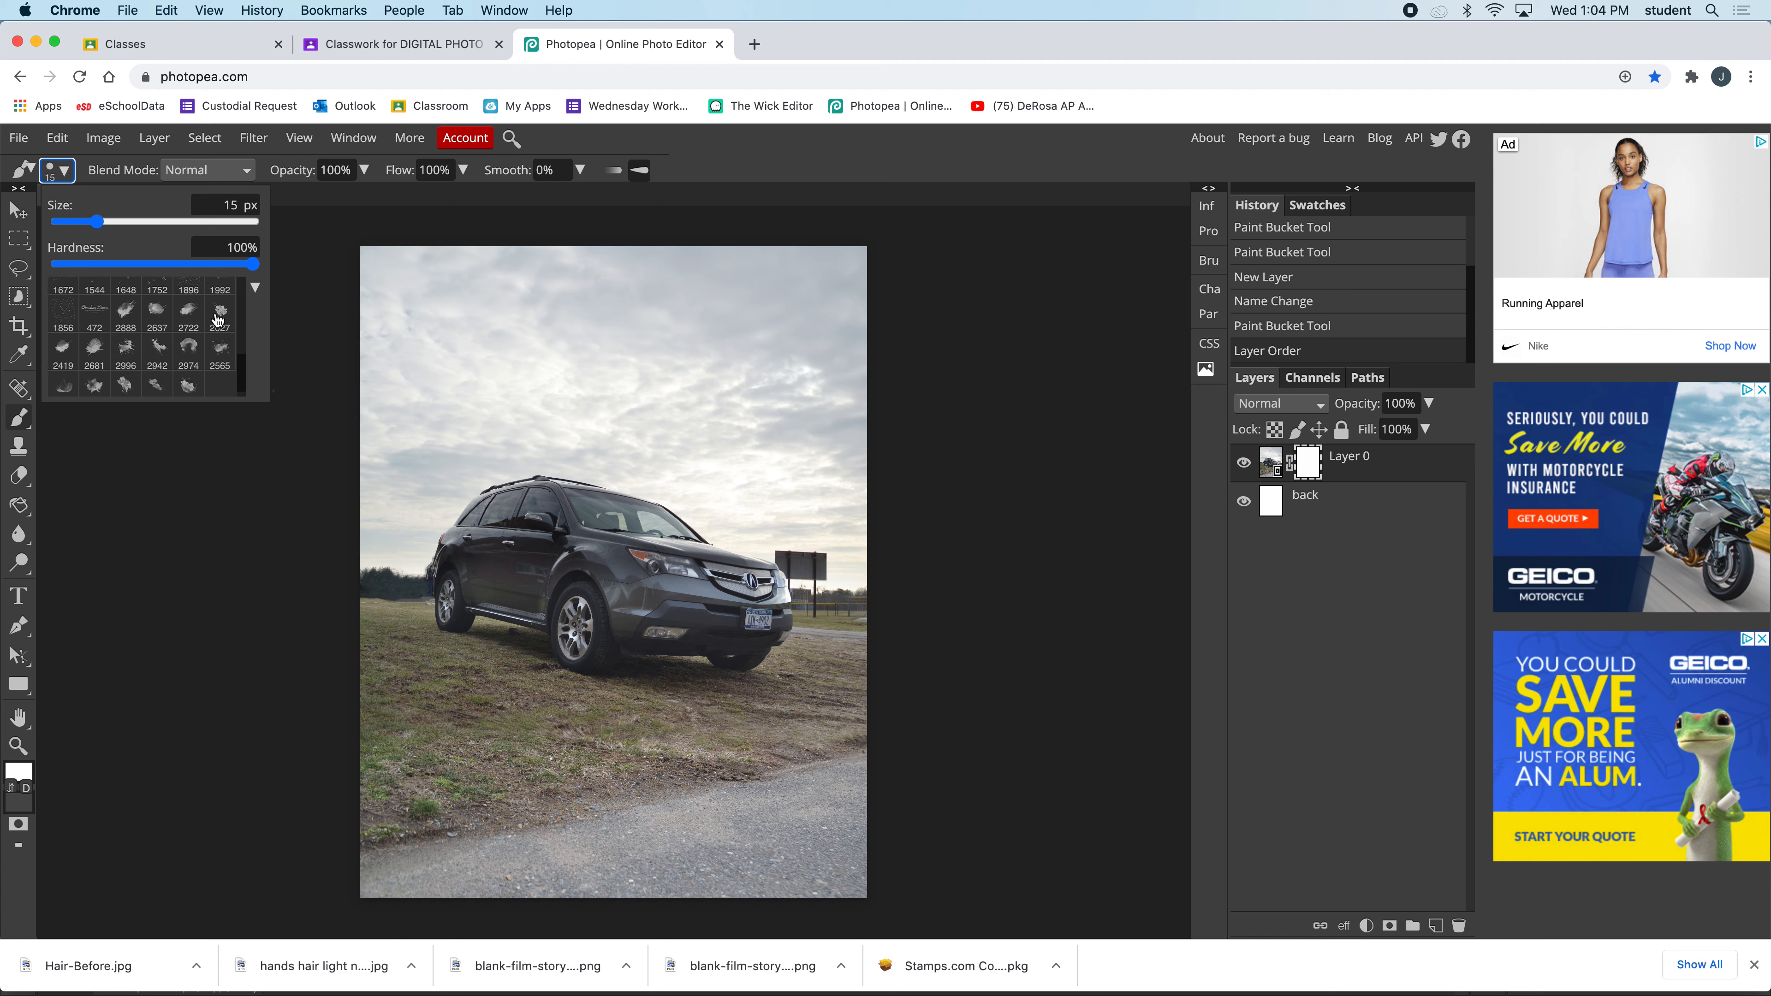
{"action": "scroll", "coordinate": [243, 331], "scroll_direction": "up", "scroll_amount": 3}
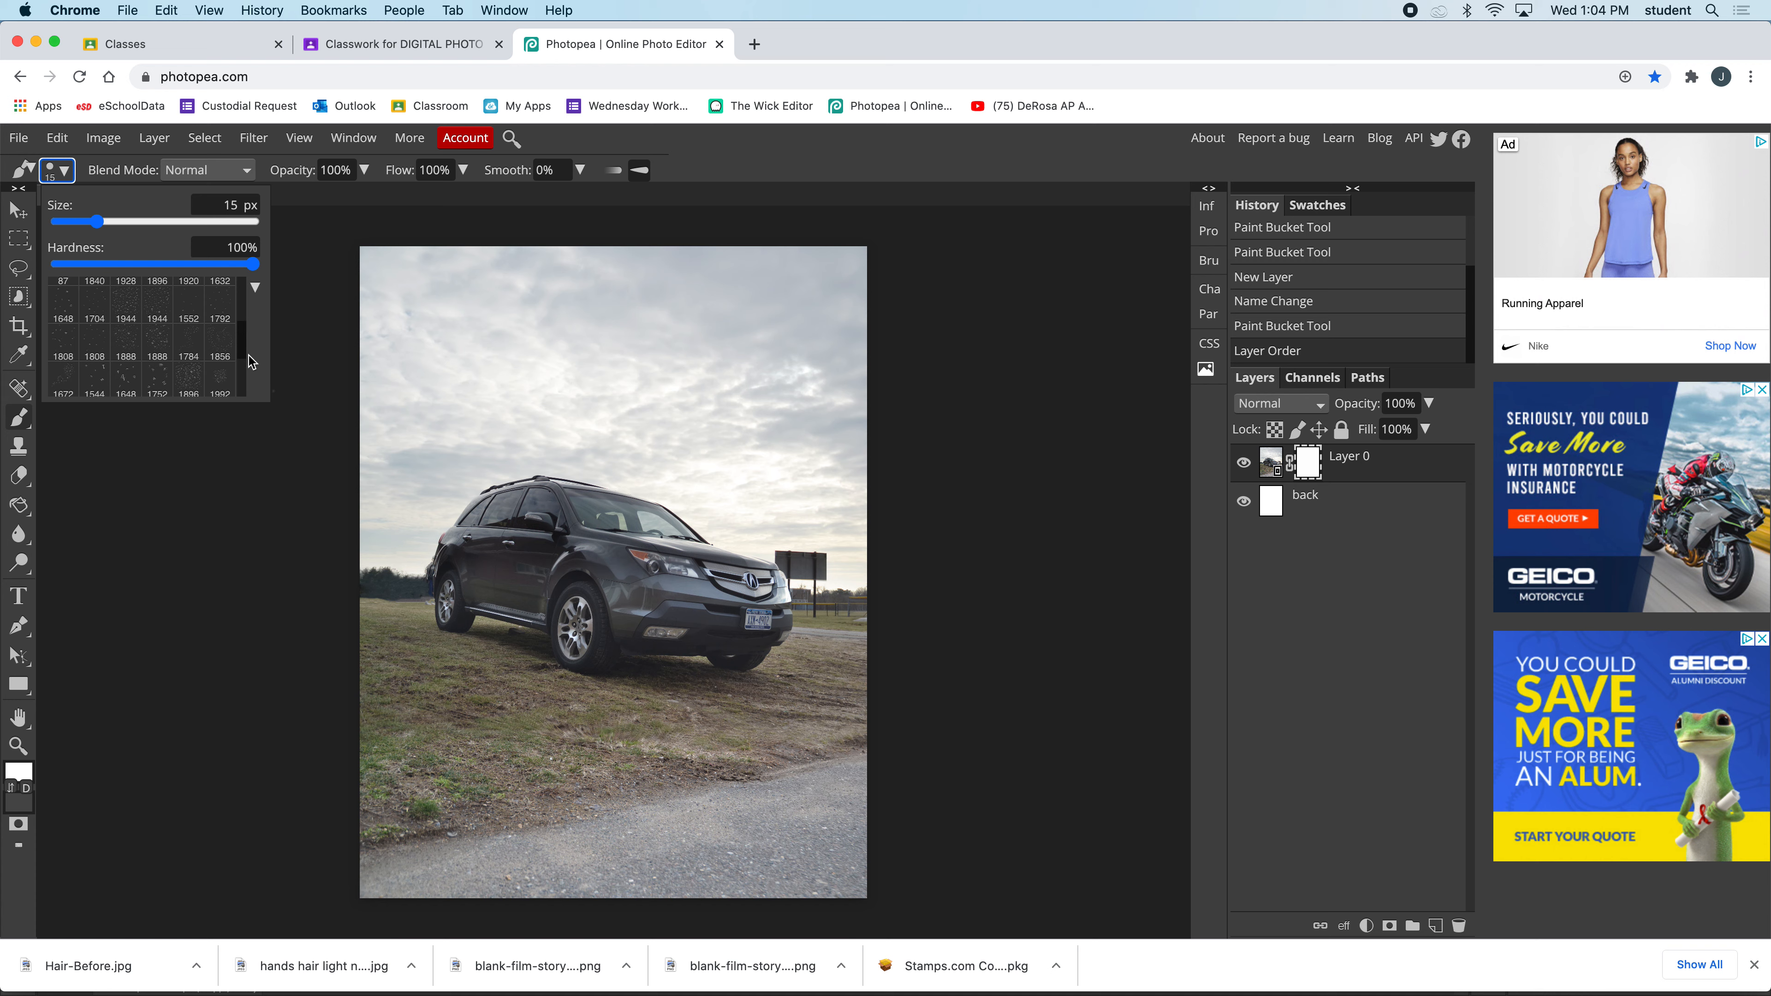
{"action": "scroll", "coordinate": [246, 348], "scroll_direction": "down", "scroll_amount": 3}
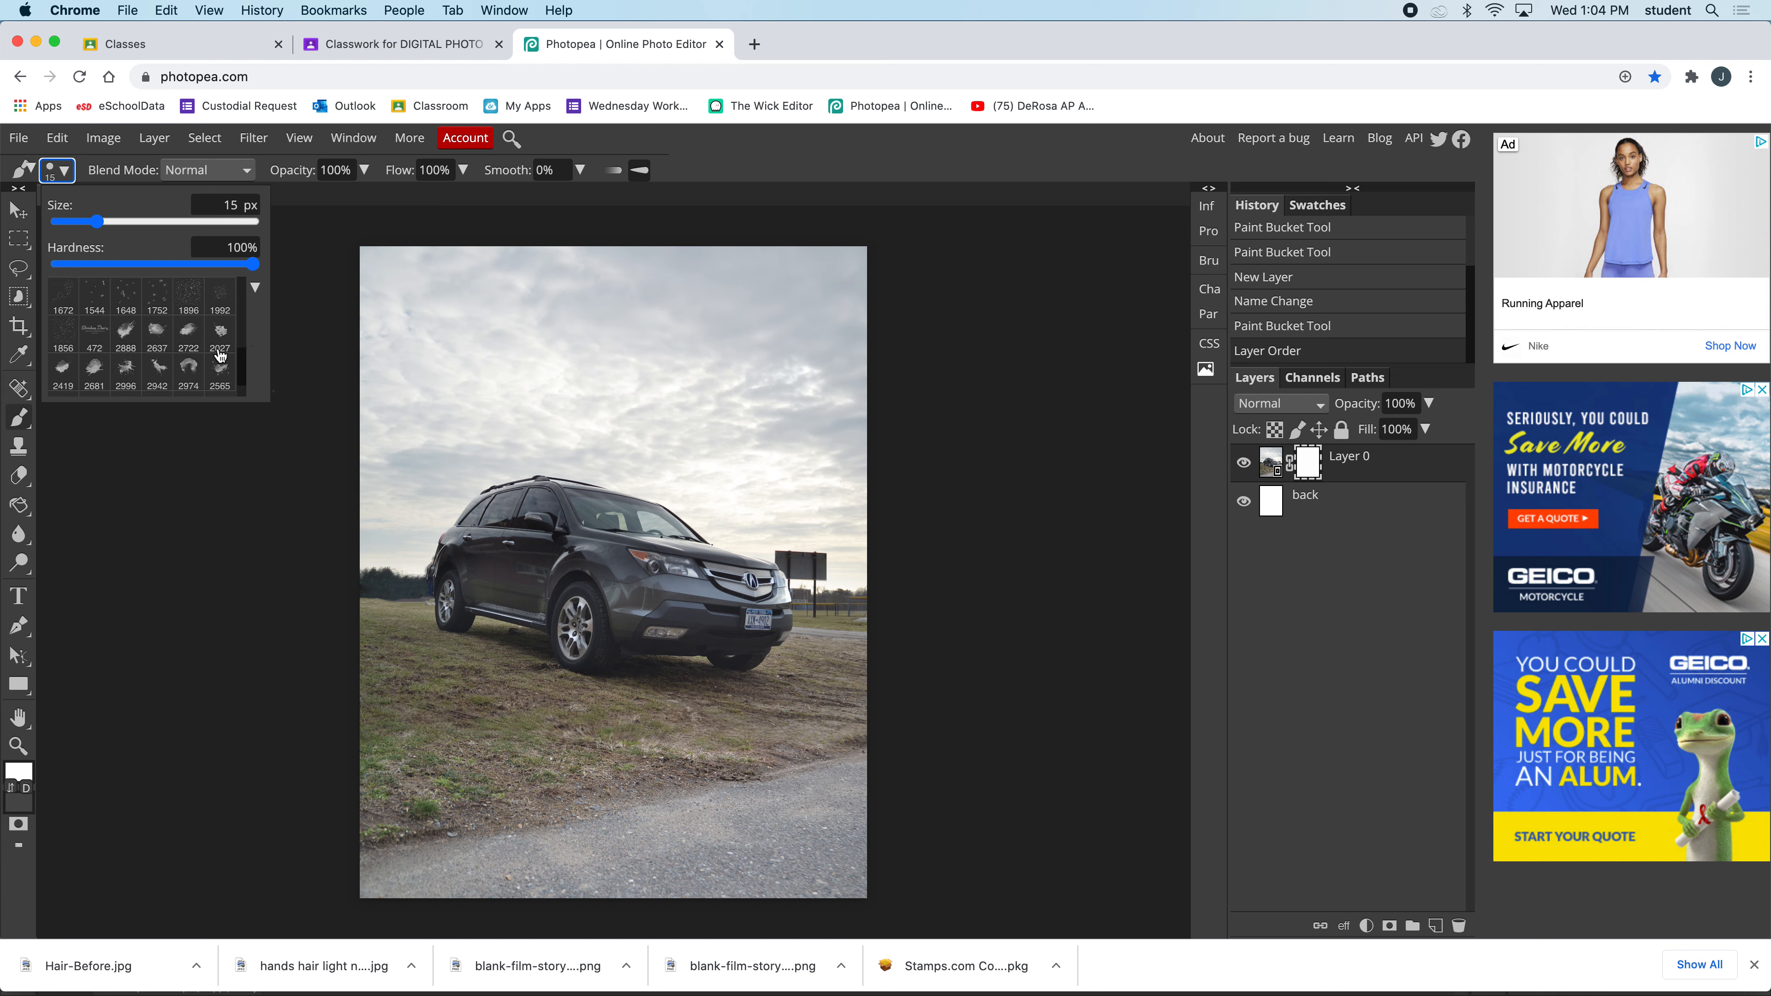
{"action": "scroll", "coordinate": [241, 370], "scroll_direction": "down", "scroll_amount": 1}
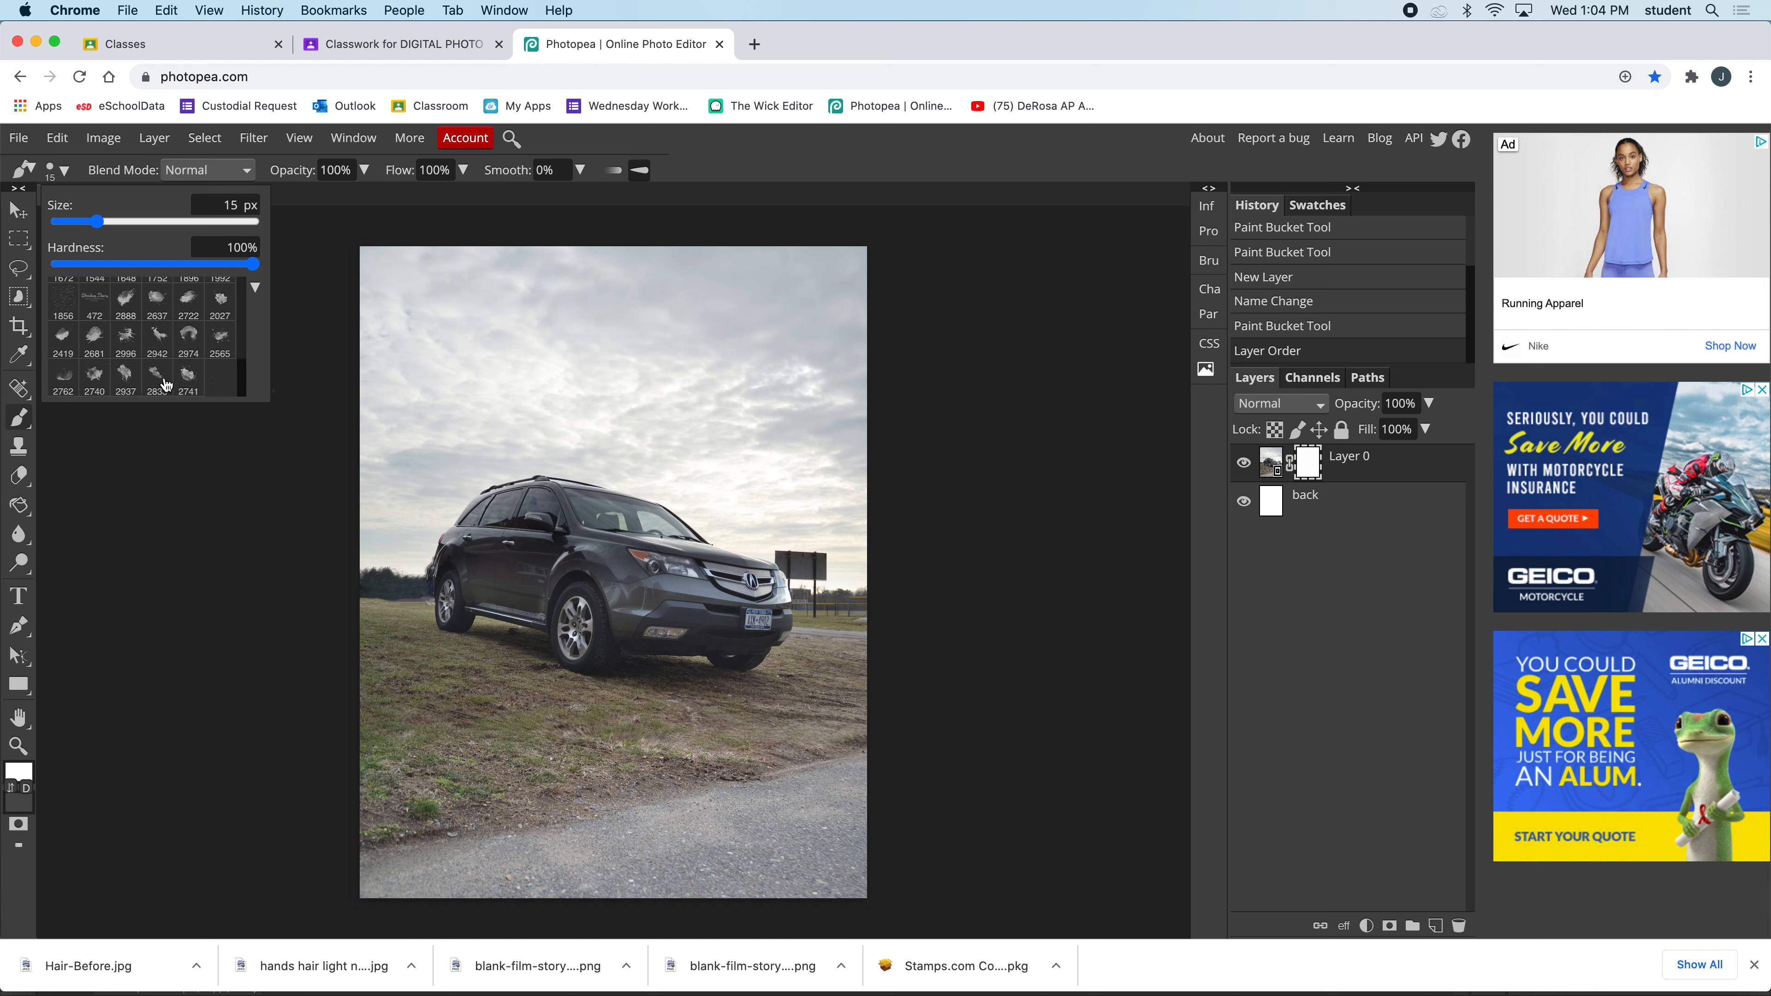
{"action": "left_click", "coordinate": [126, 377]}
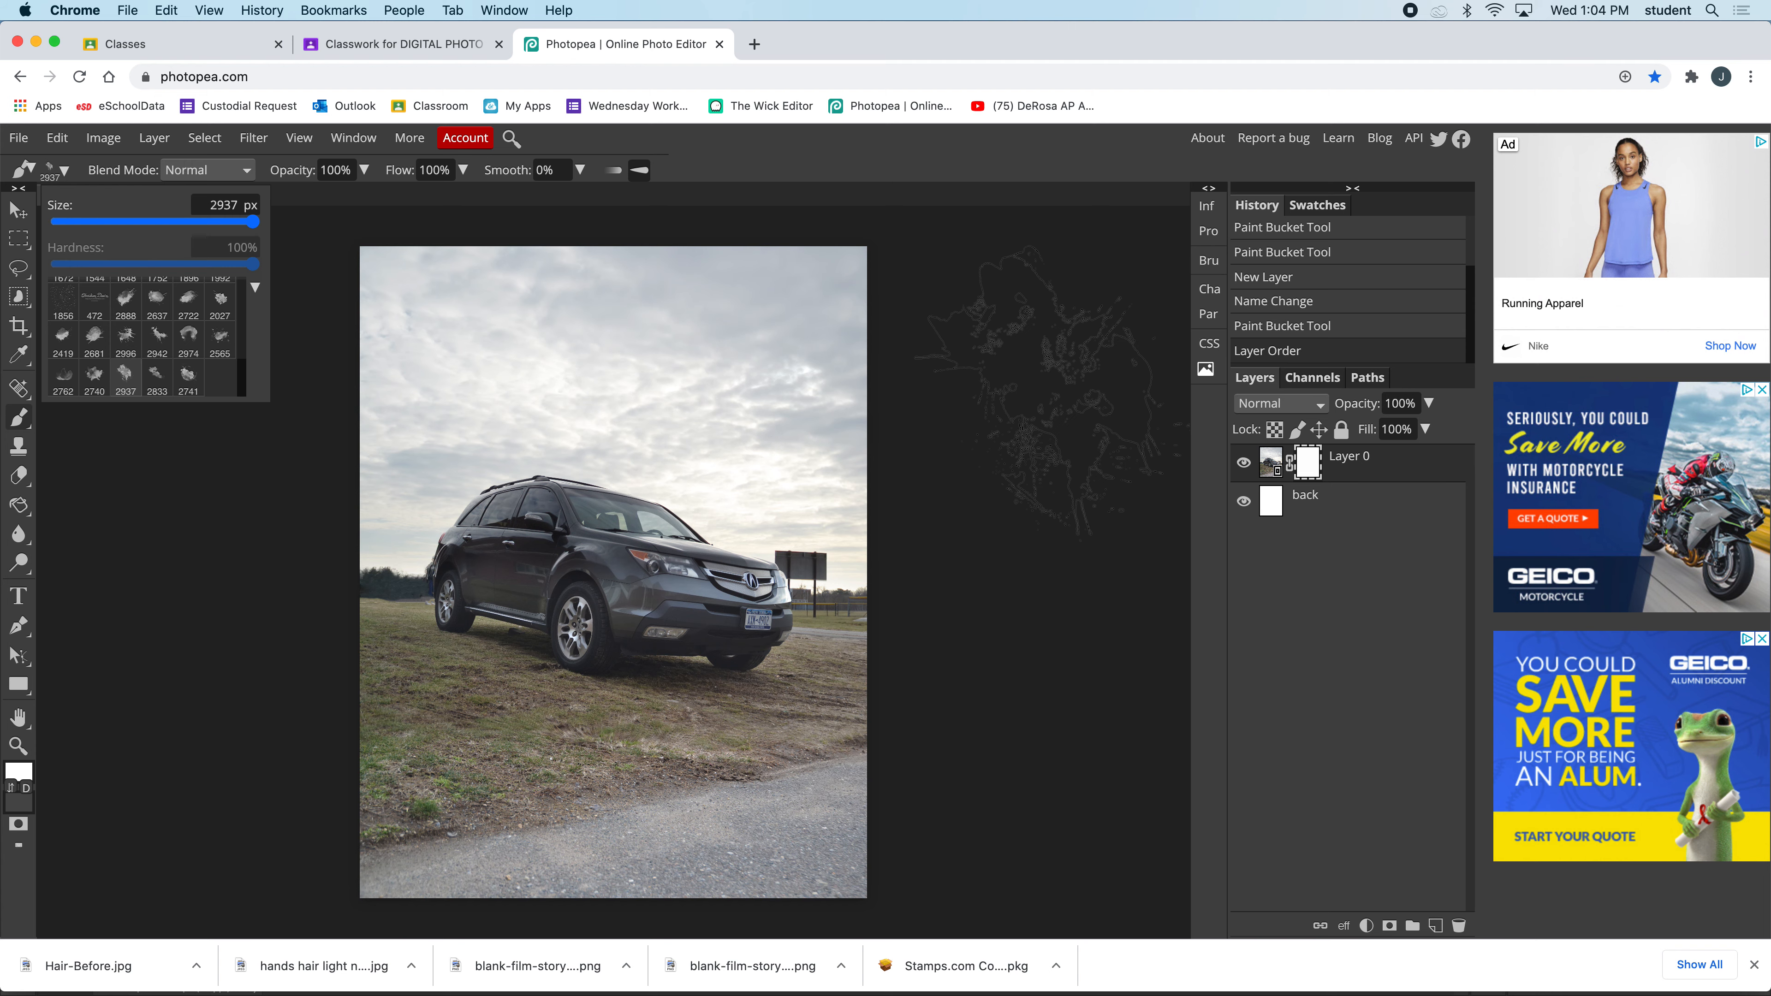
{"action": "left_click", "coordinate": [861, 396]}
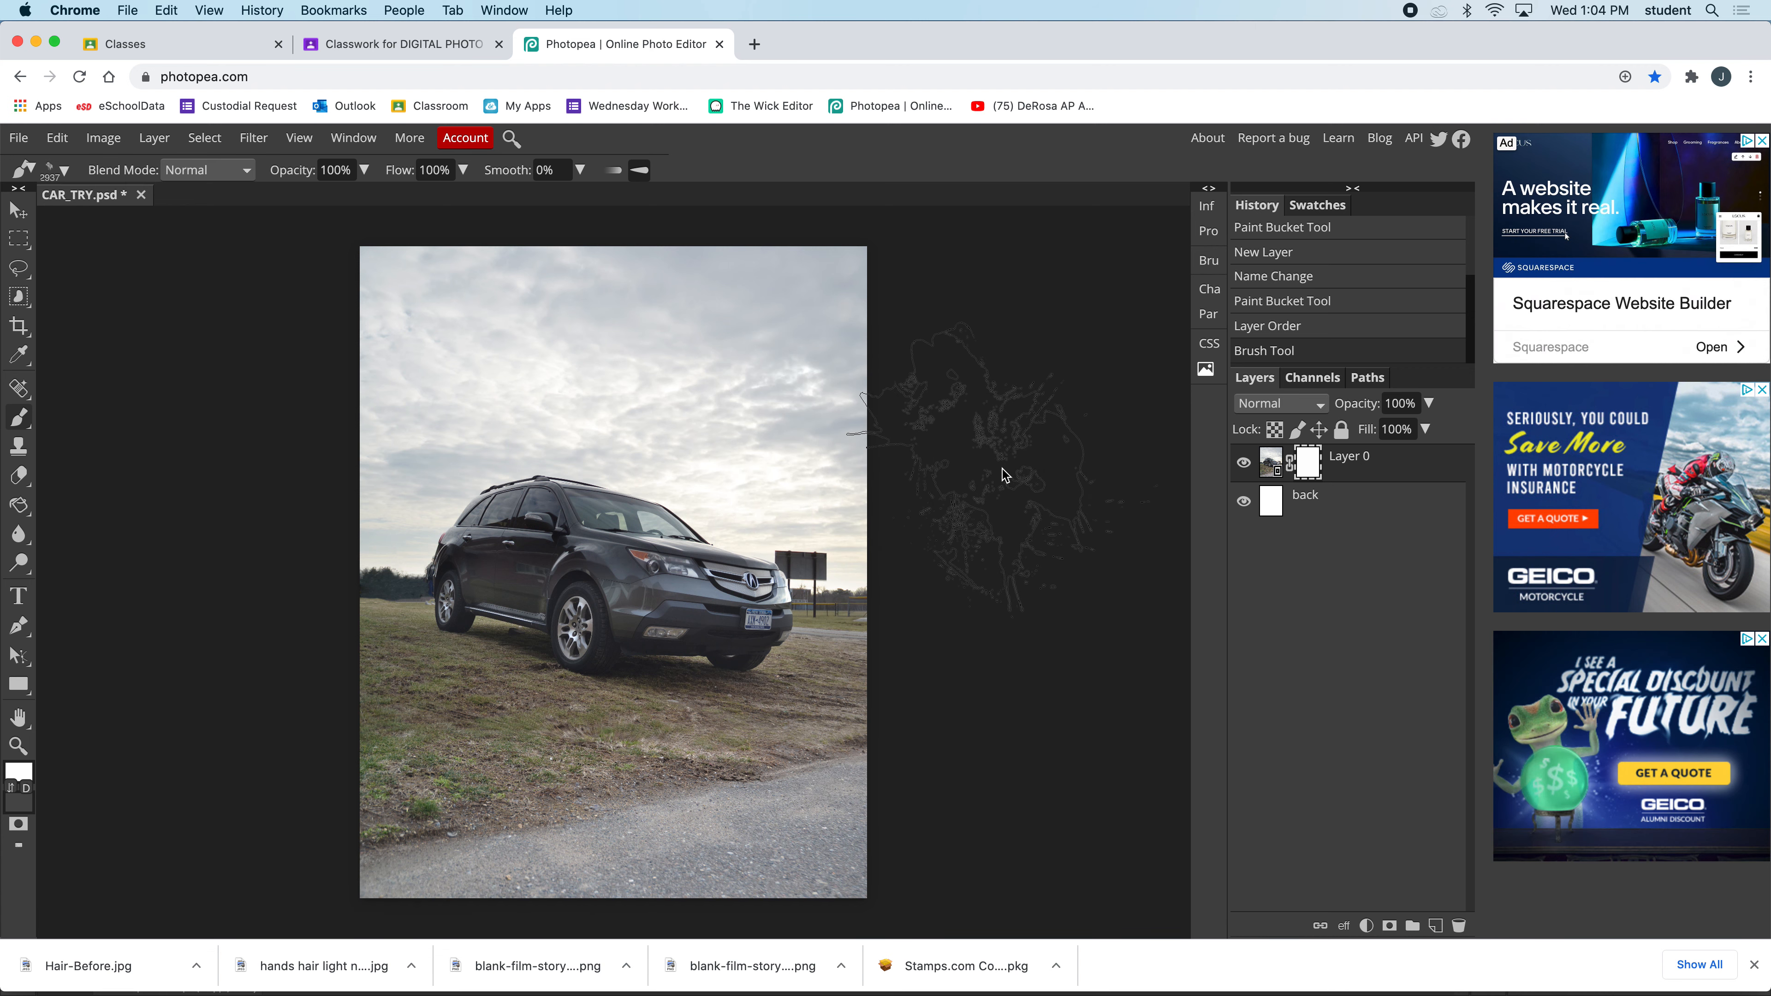
- Enable Tip Dynamics for the splatter brush with an Angle Jitter of 50%, and test the rotation with dabs outside the canvas
{"action": "left_click", "coordinate": [1209, 263]}
{"action": "left_click", "coordinate": [1210, 263]}
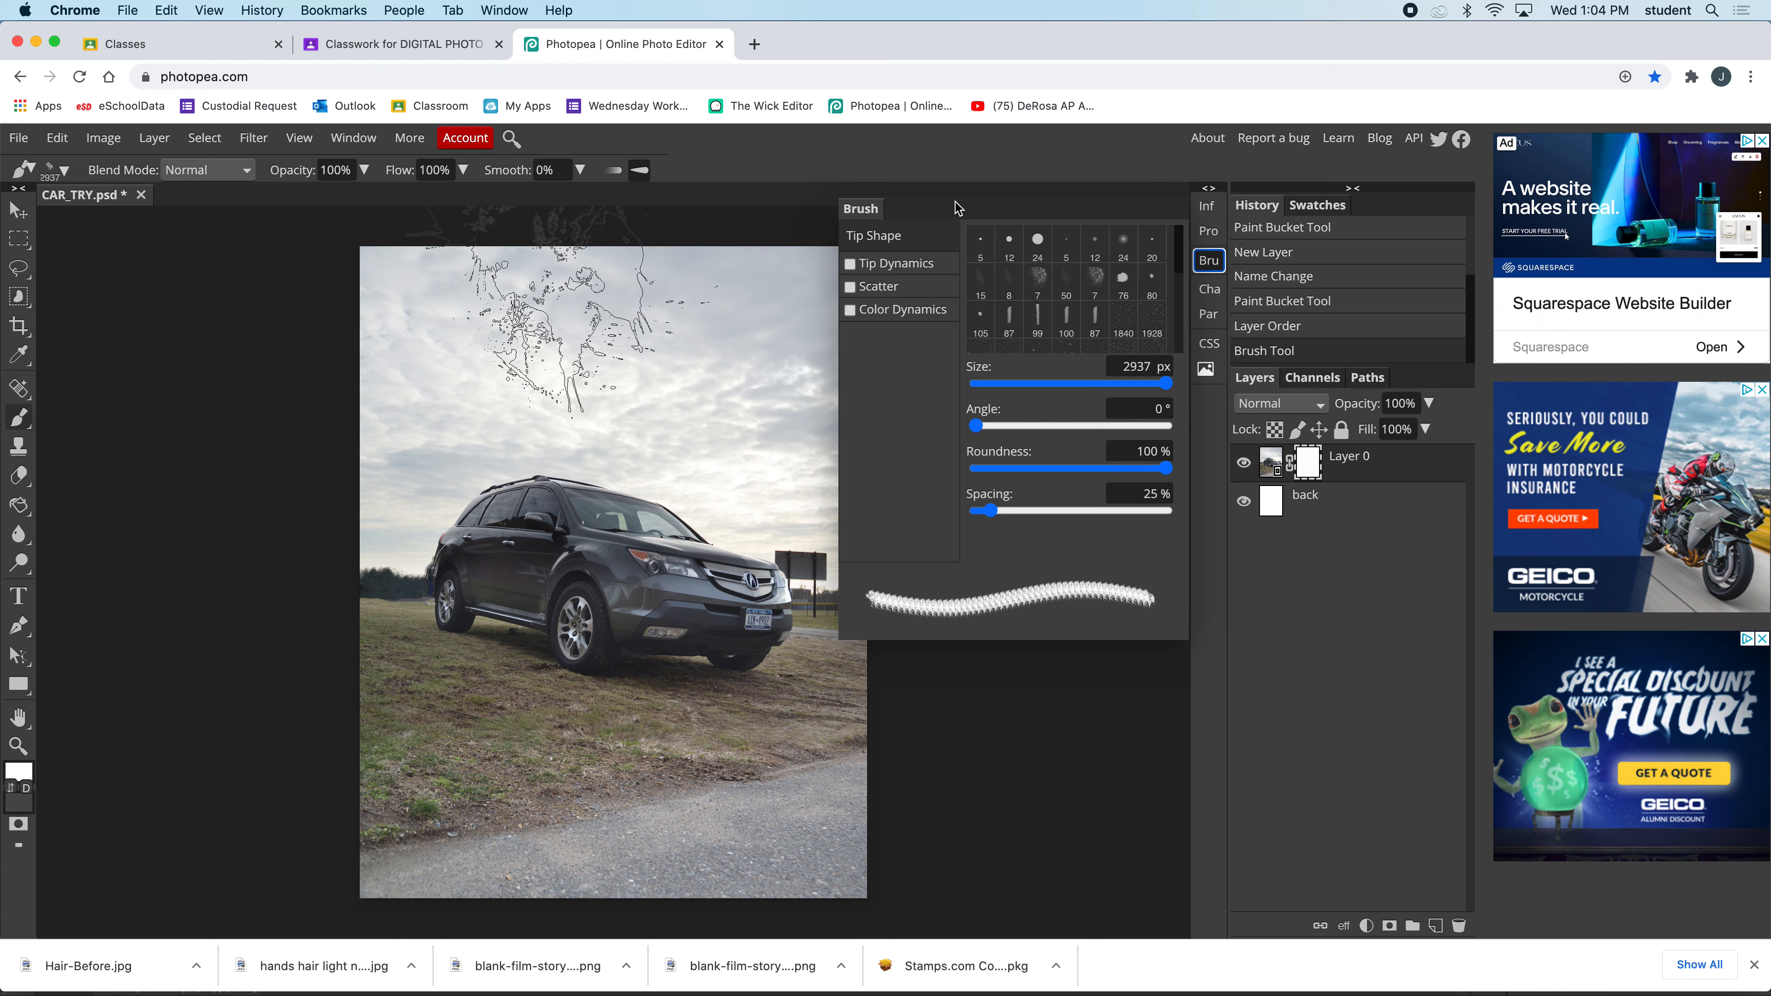
{"action": "left_click", "coordinate": [1208, 262]}
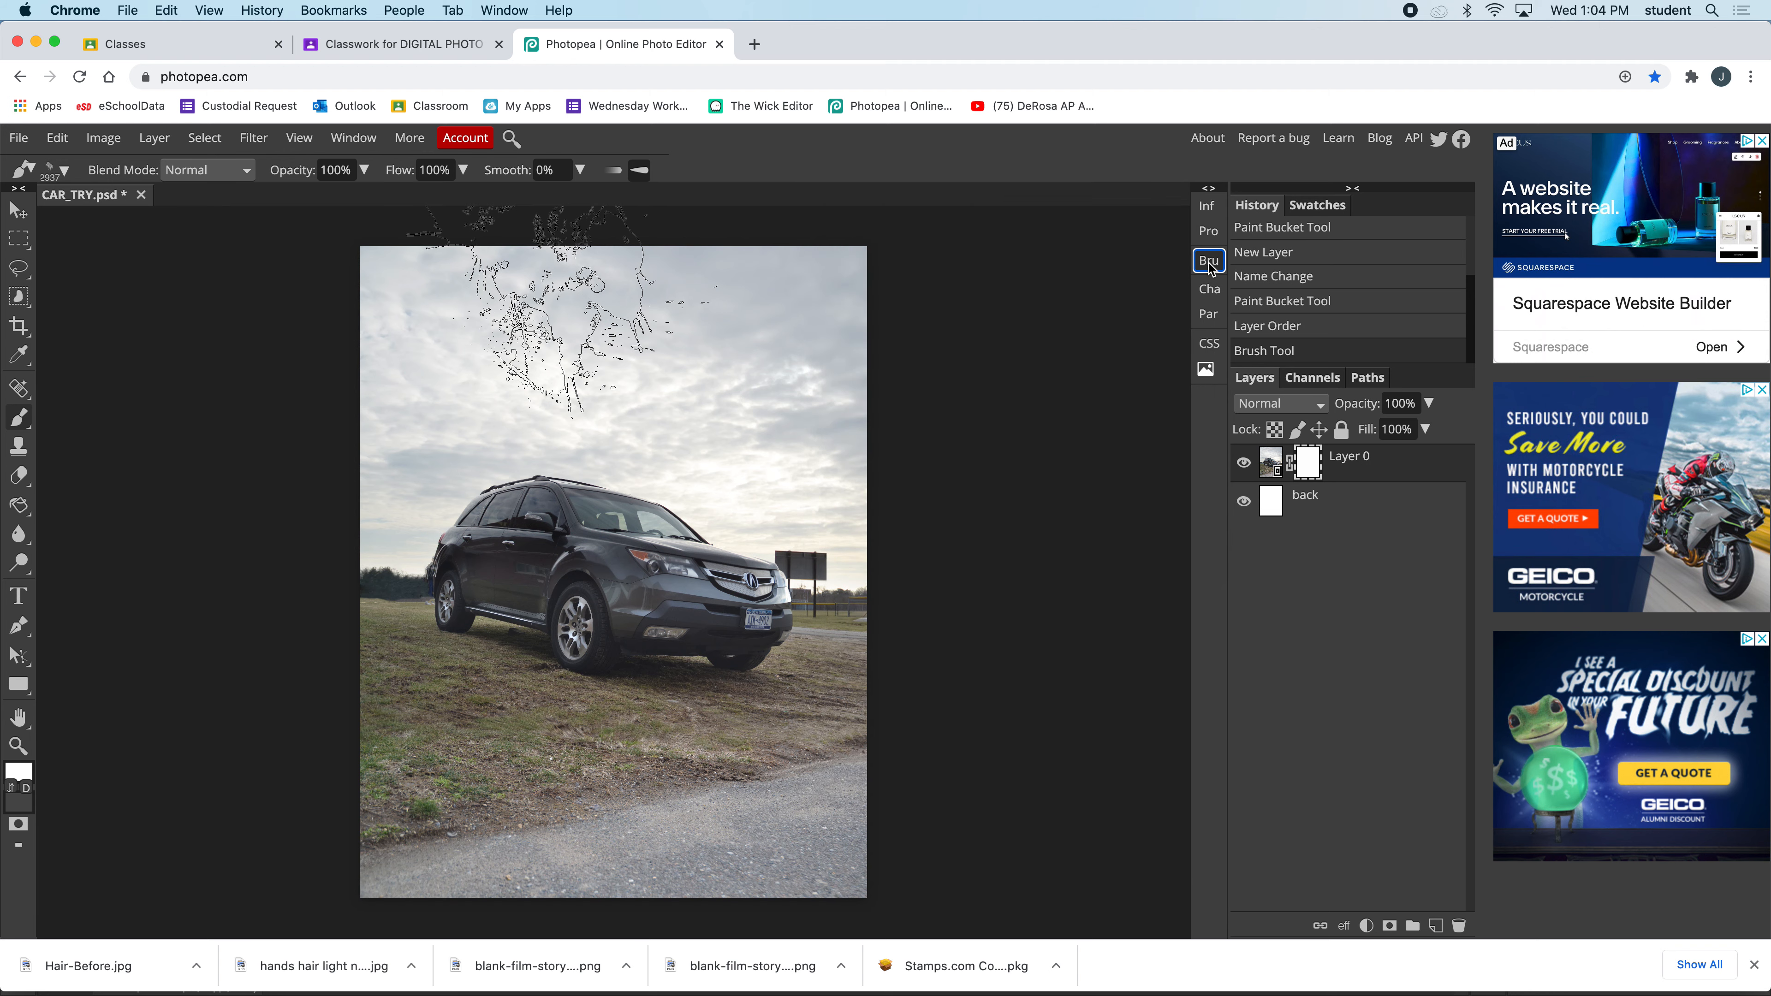
{"action": "left_click", "coordinate": [1209, 262]}
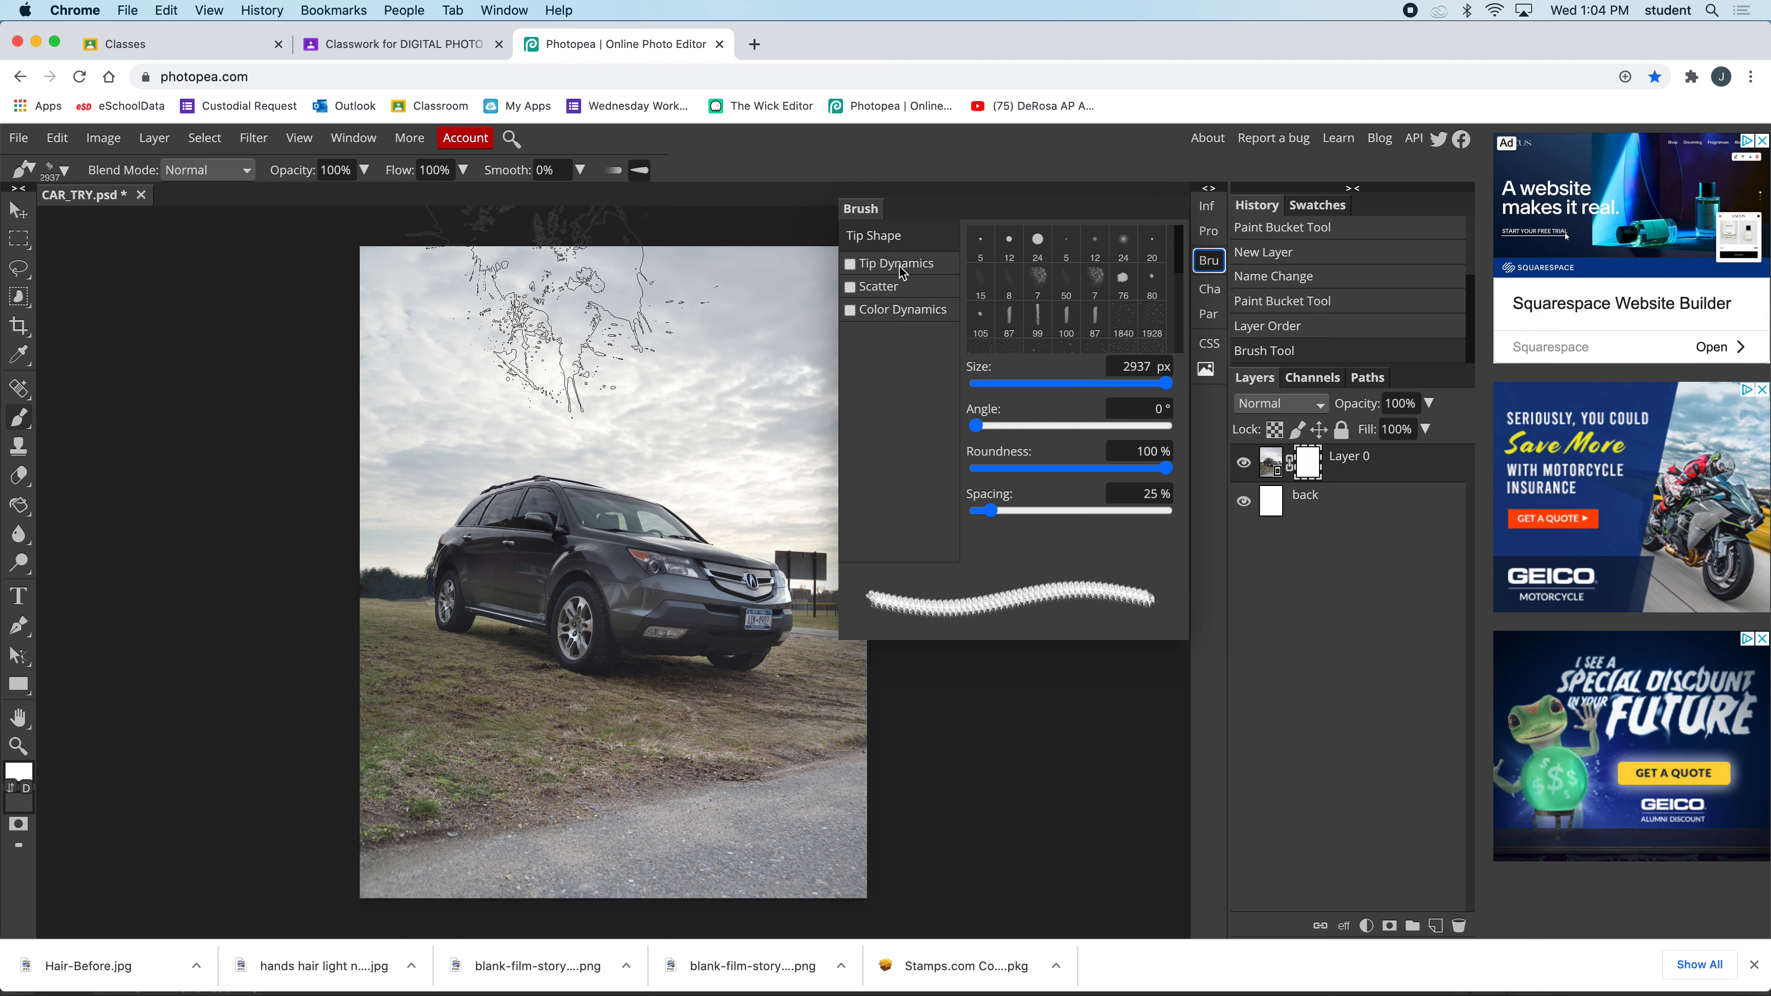
{"action": "left_click", "coordinate": [850, 265]}
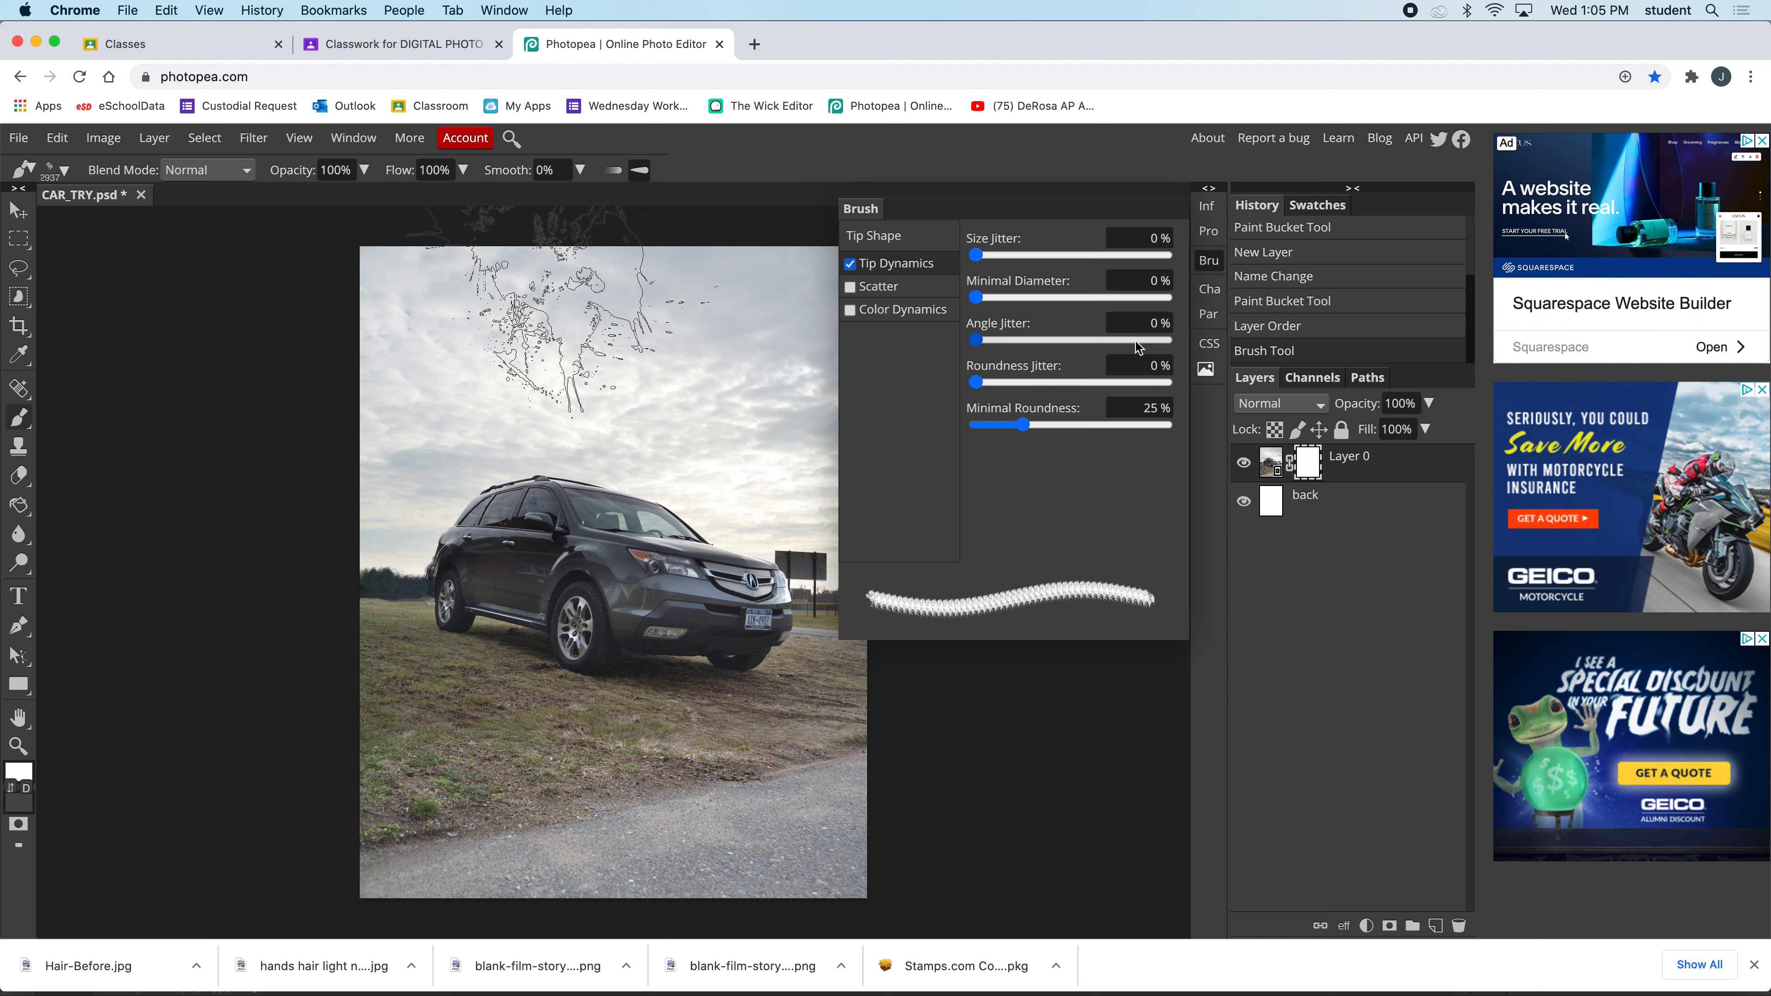
{"action": "left_click", "coordinate": [1169, 340]}
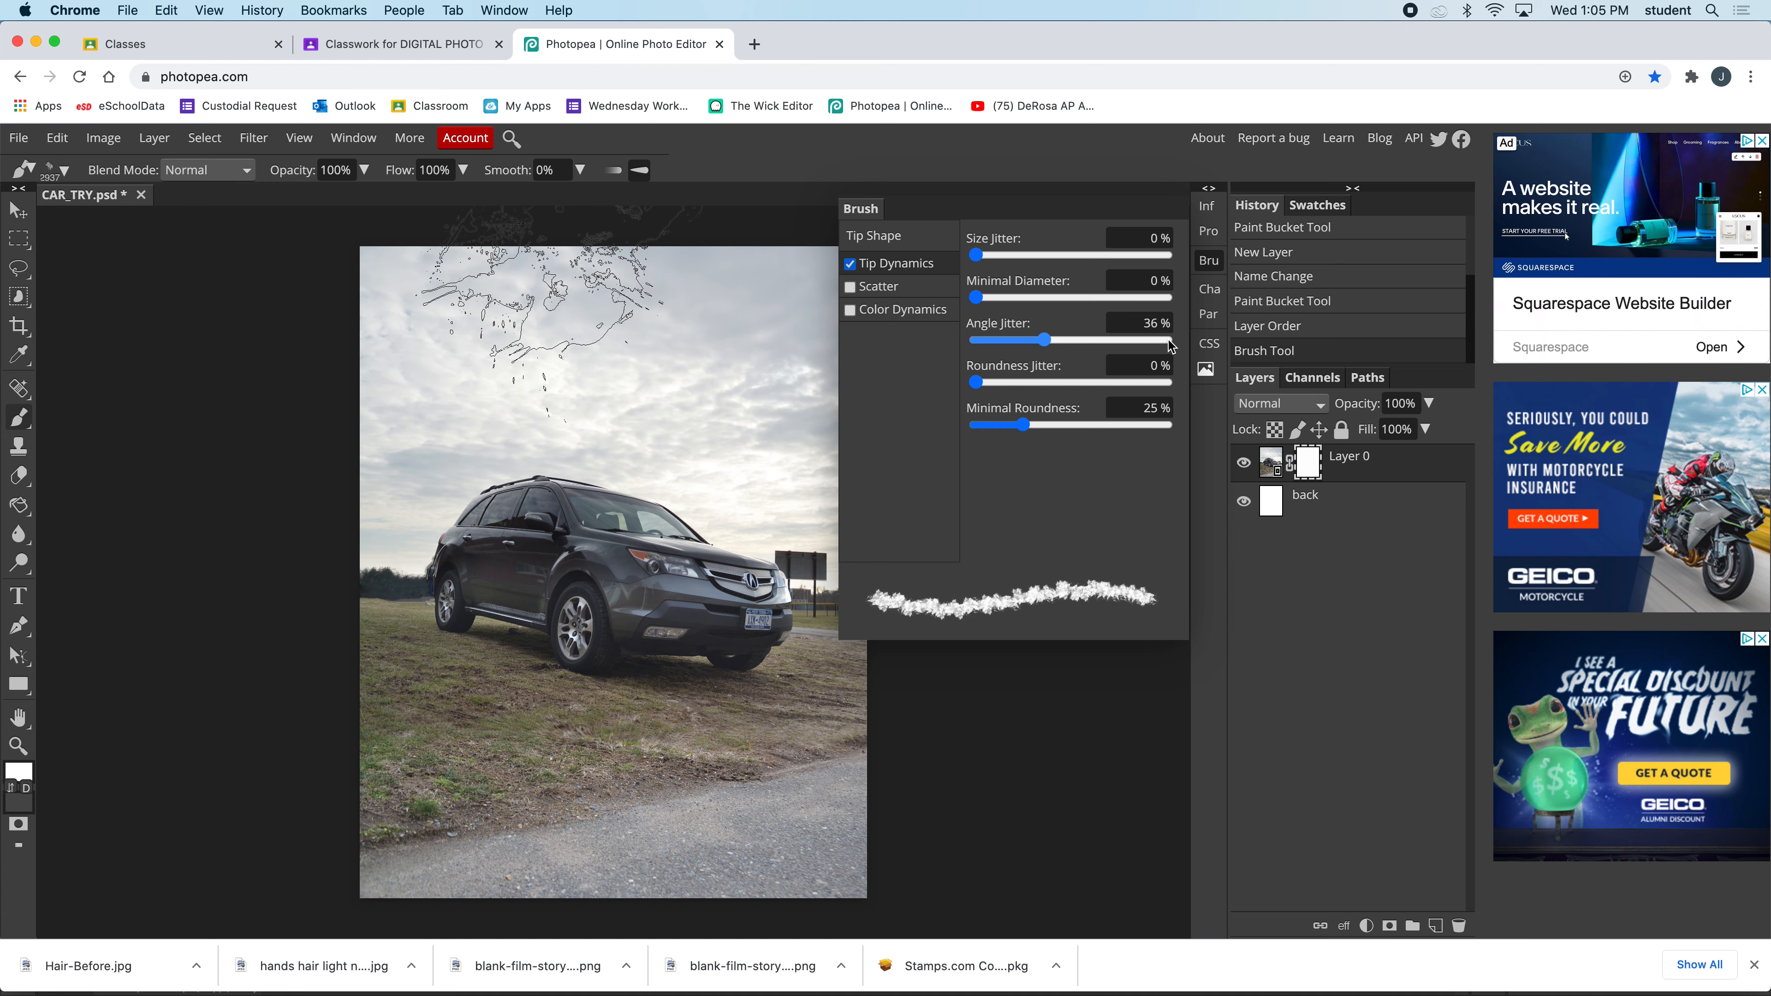
{"action": "left_click", "coordinate": [1148, 342]}
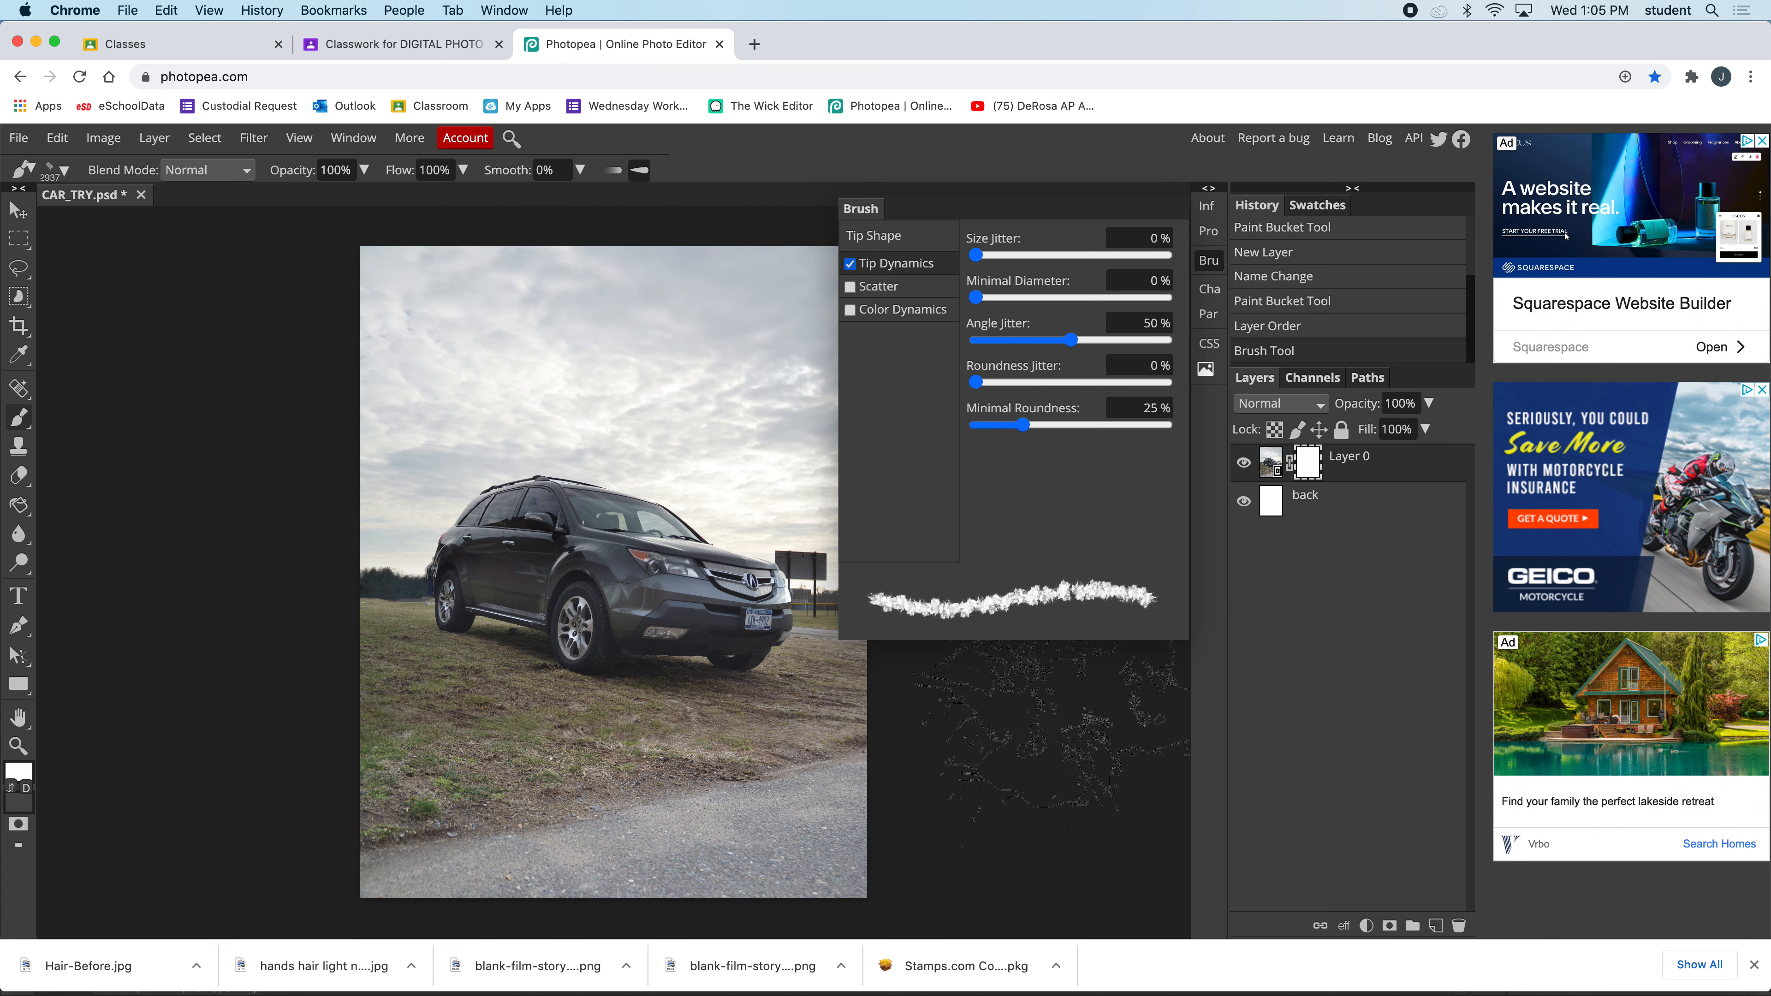
{"action": "left_click_drag", "start_coordinate": [1056, 765], "coordinate": [1054, 719]}
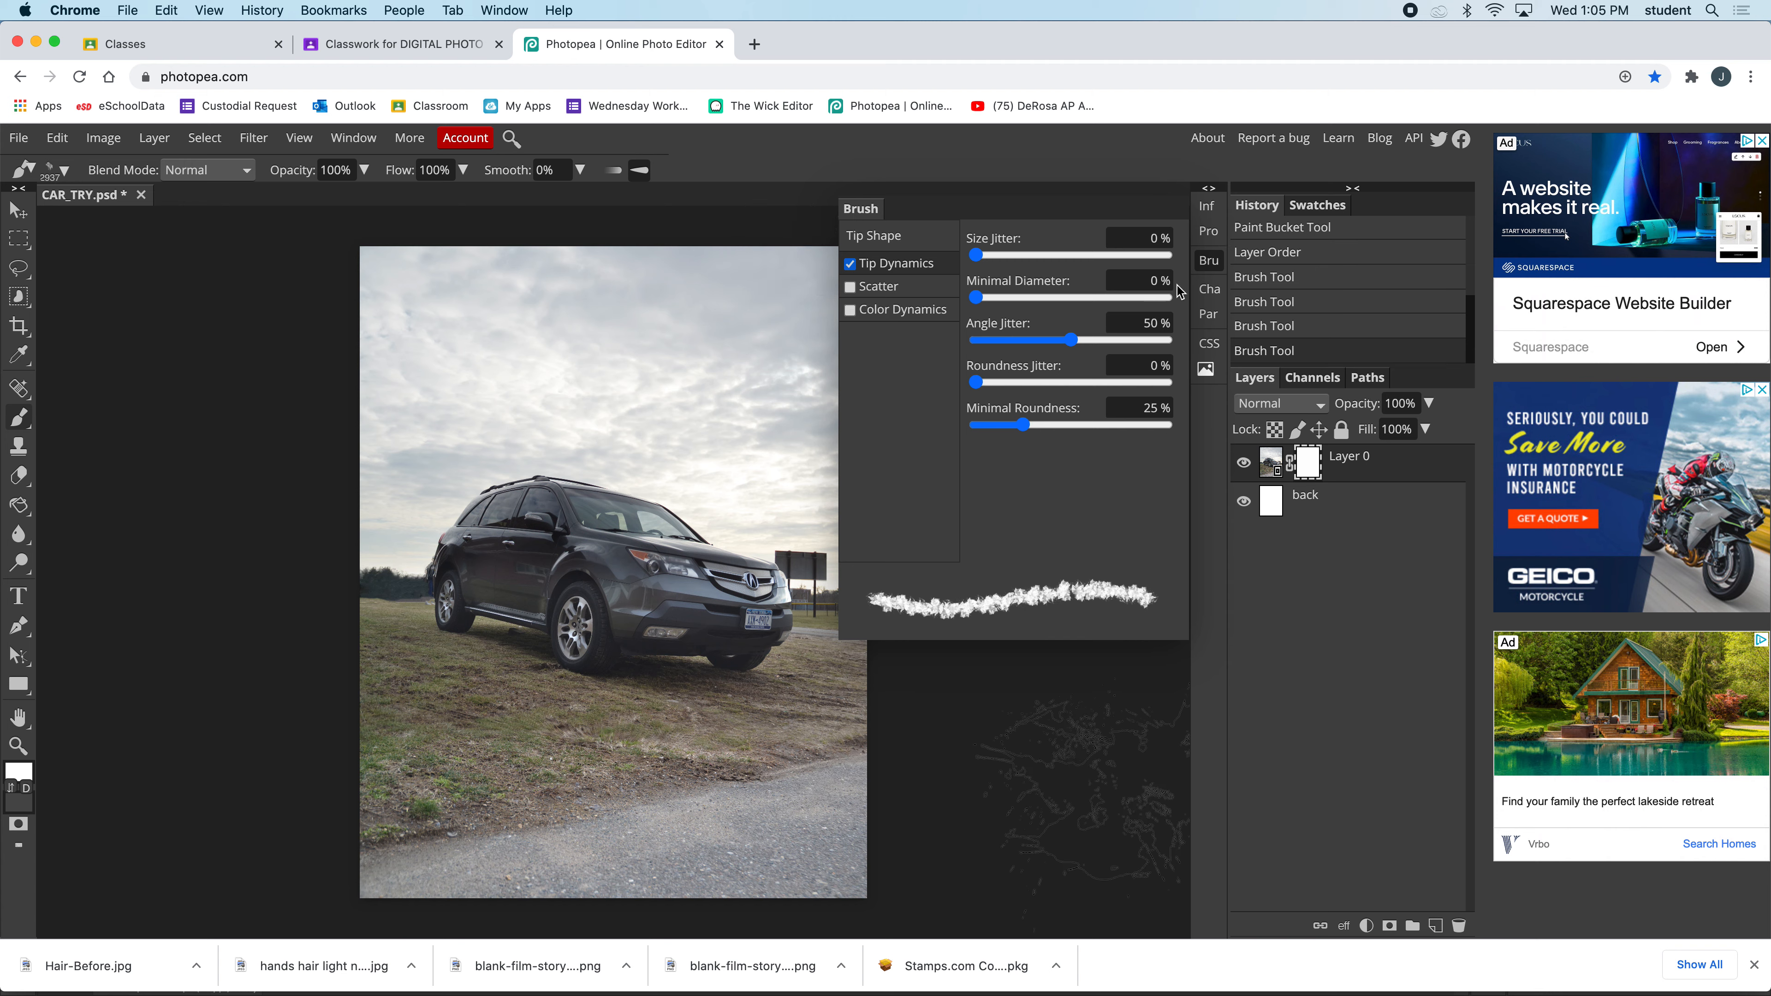
{"action": "left_click", "coordinate": [1212, 263]}
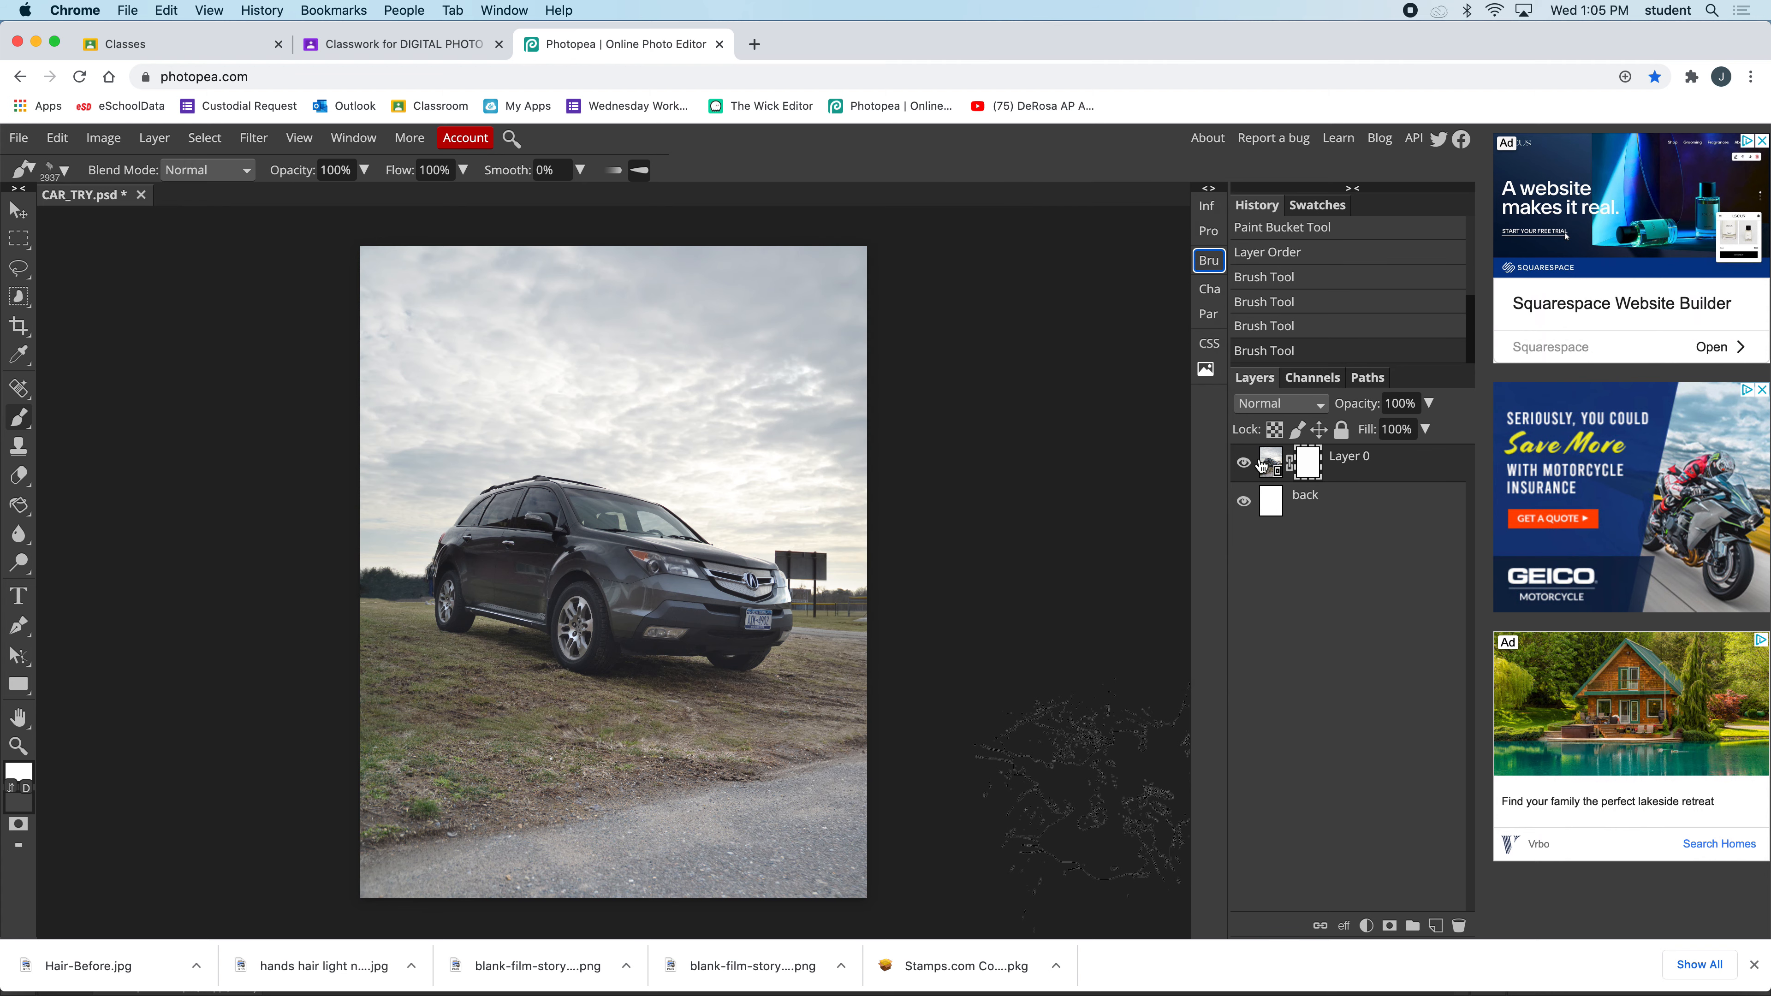
- Invert Layer 0's mask from white to black to hide the car photo
{"action": "left_click", "coordinate": [1311, 468]}
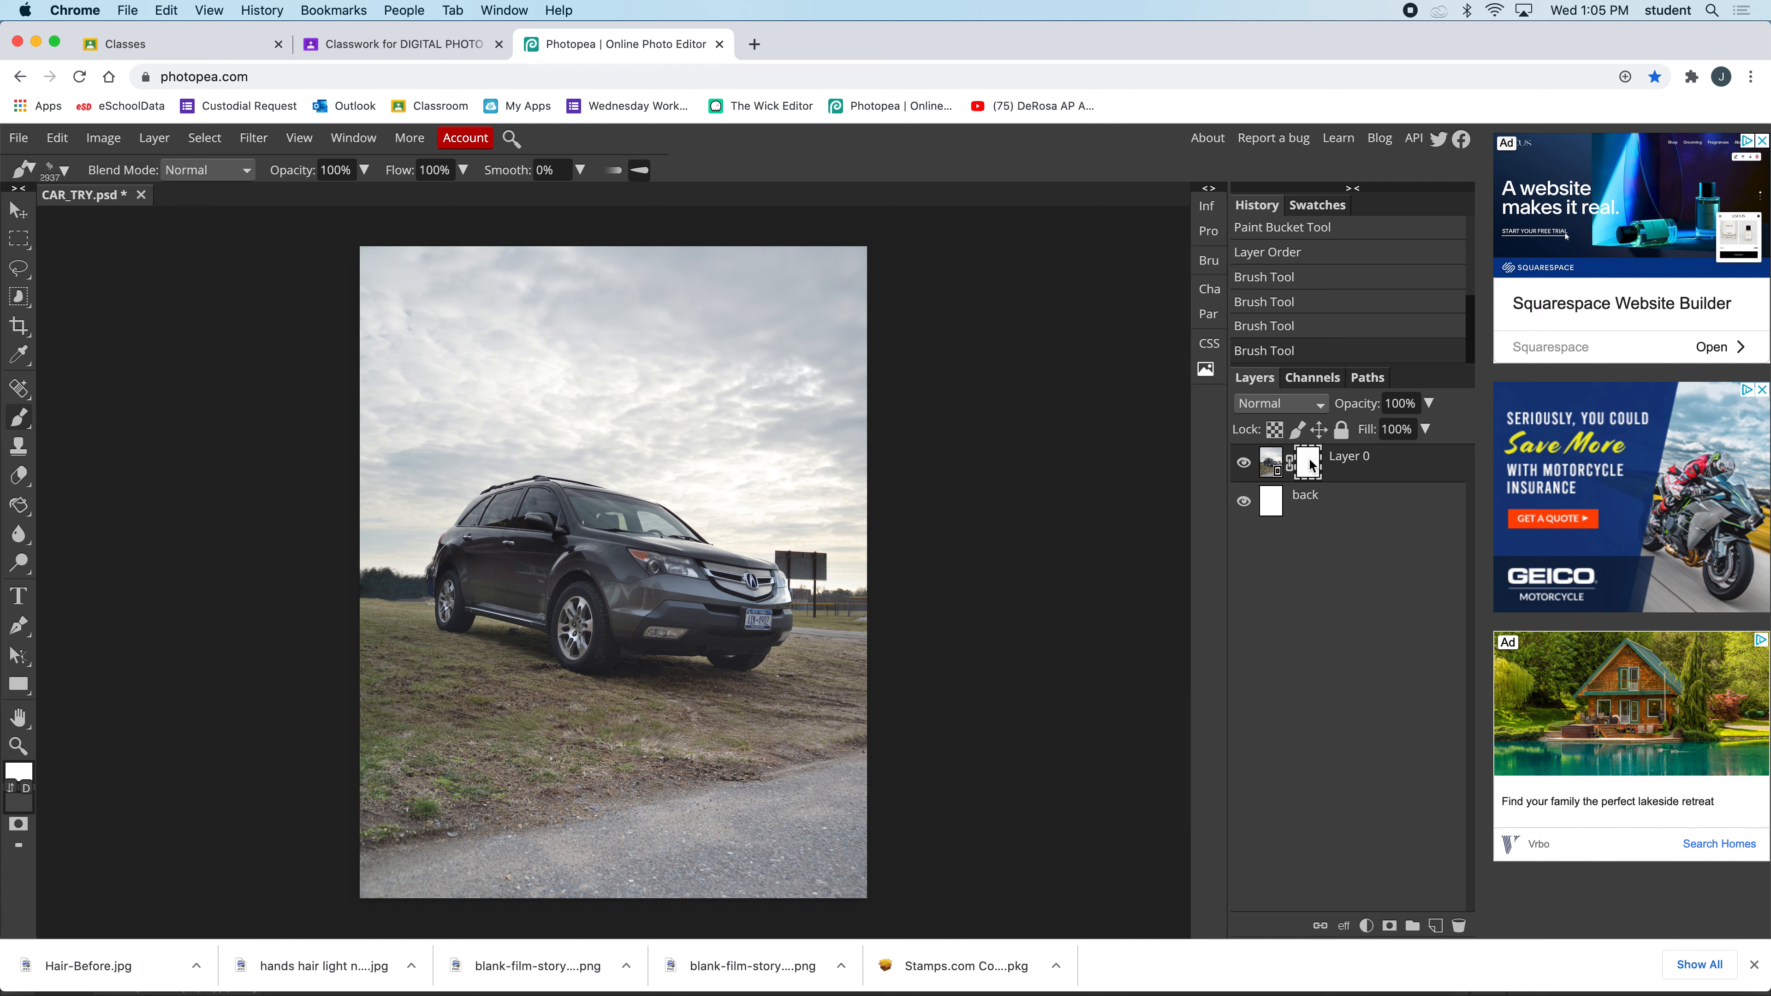
{"action": "key", "text": "super+i"}
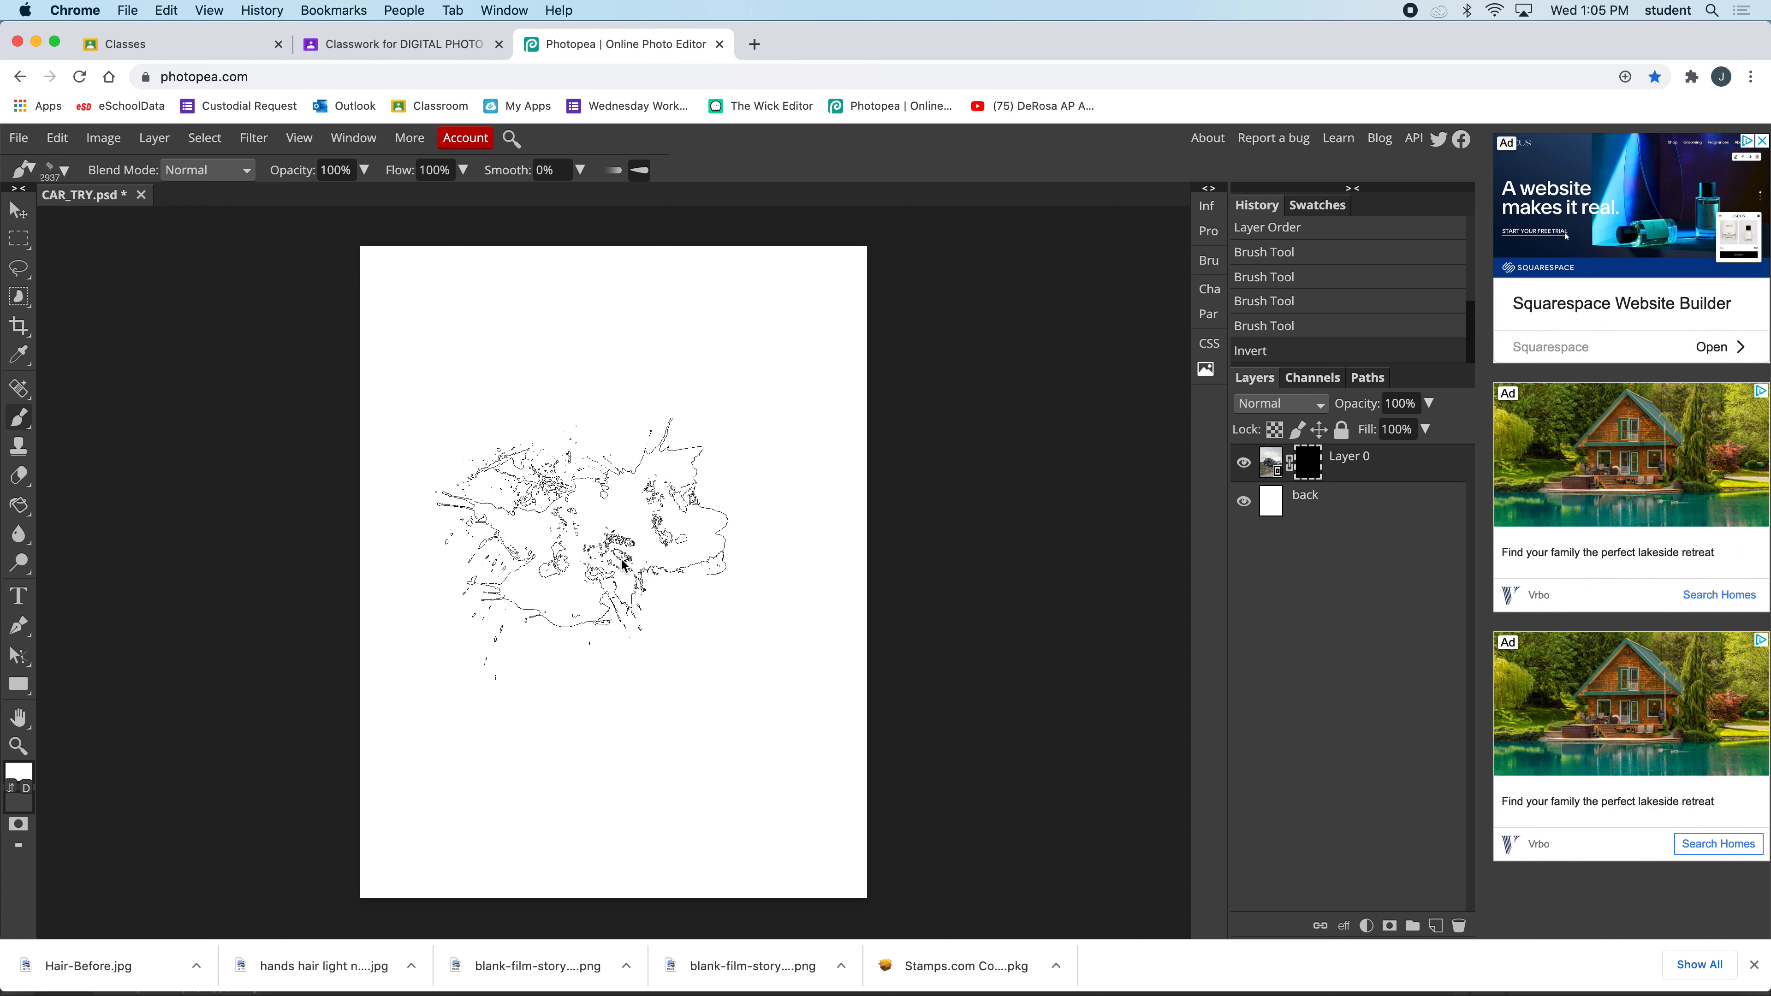
- Dab white splatters on Layer 0's mask to reveal the whole car, the grass around its wheels, the signboard and the sky beside it
{"action": "left_click", "coordinate": [628, 541]}
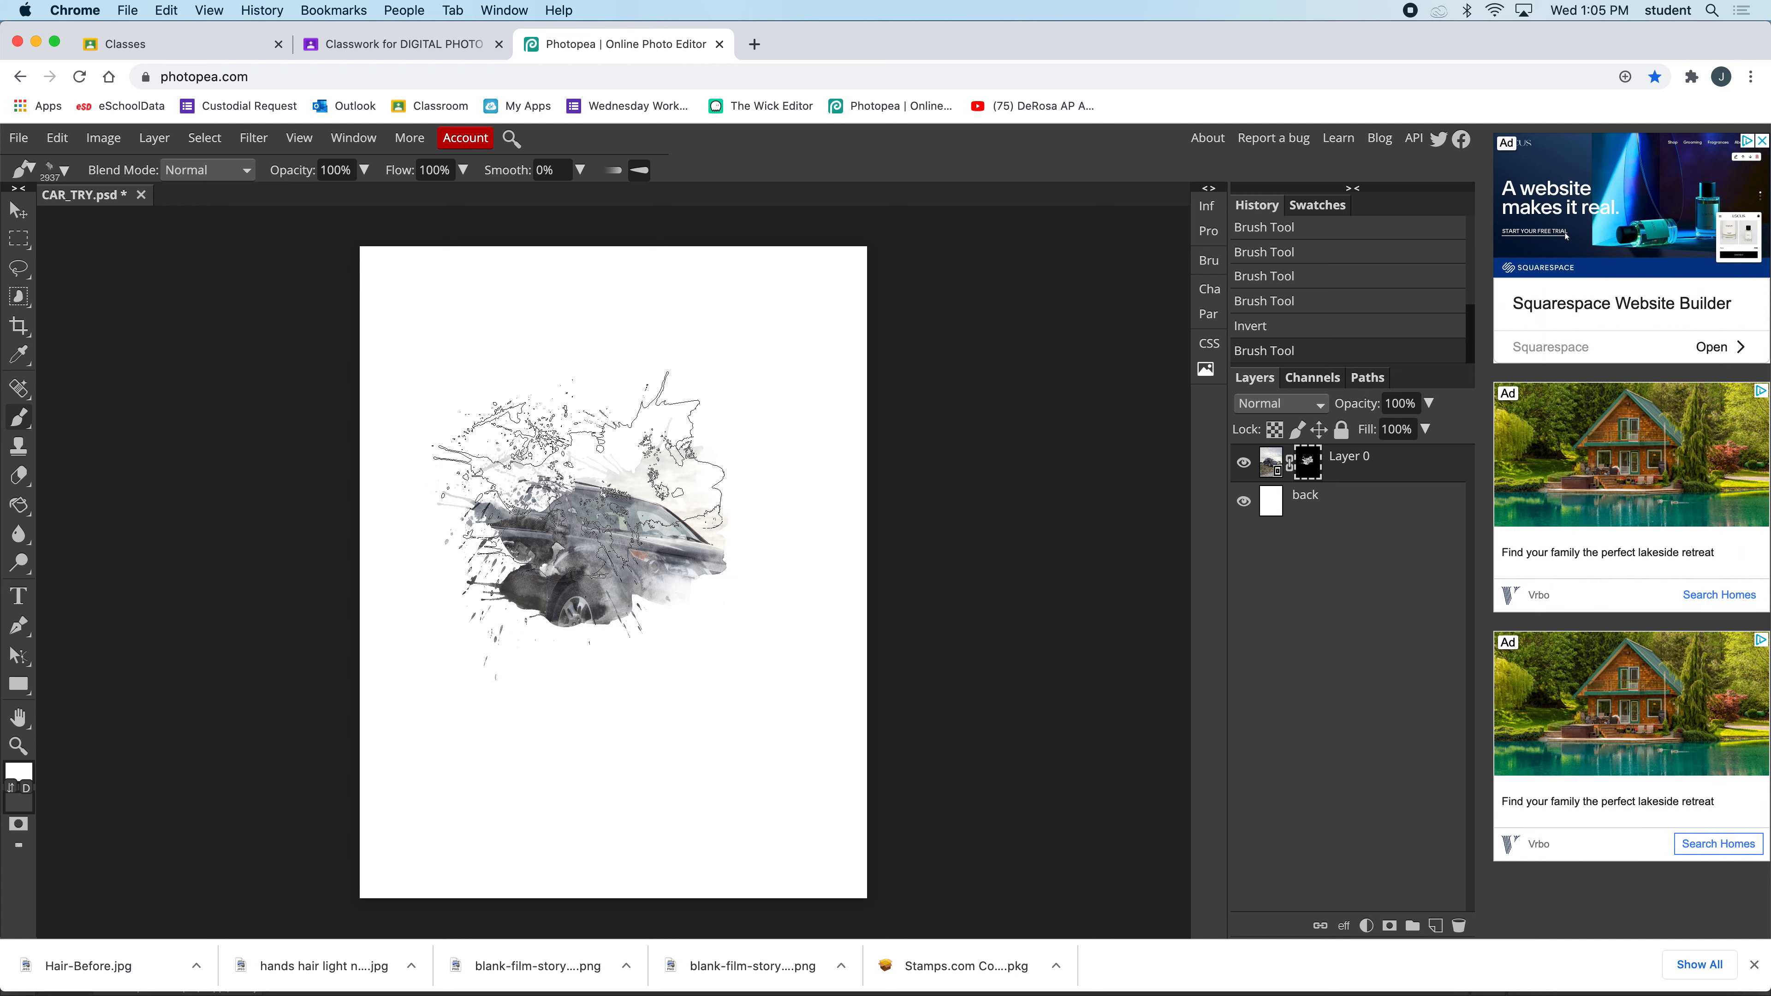
{"action": "left_click", "coordinate": [579, 520]}
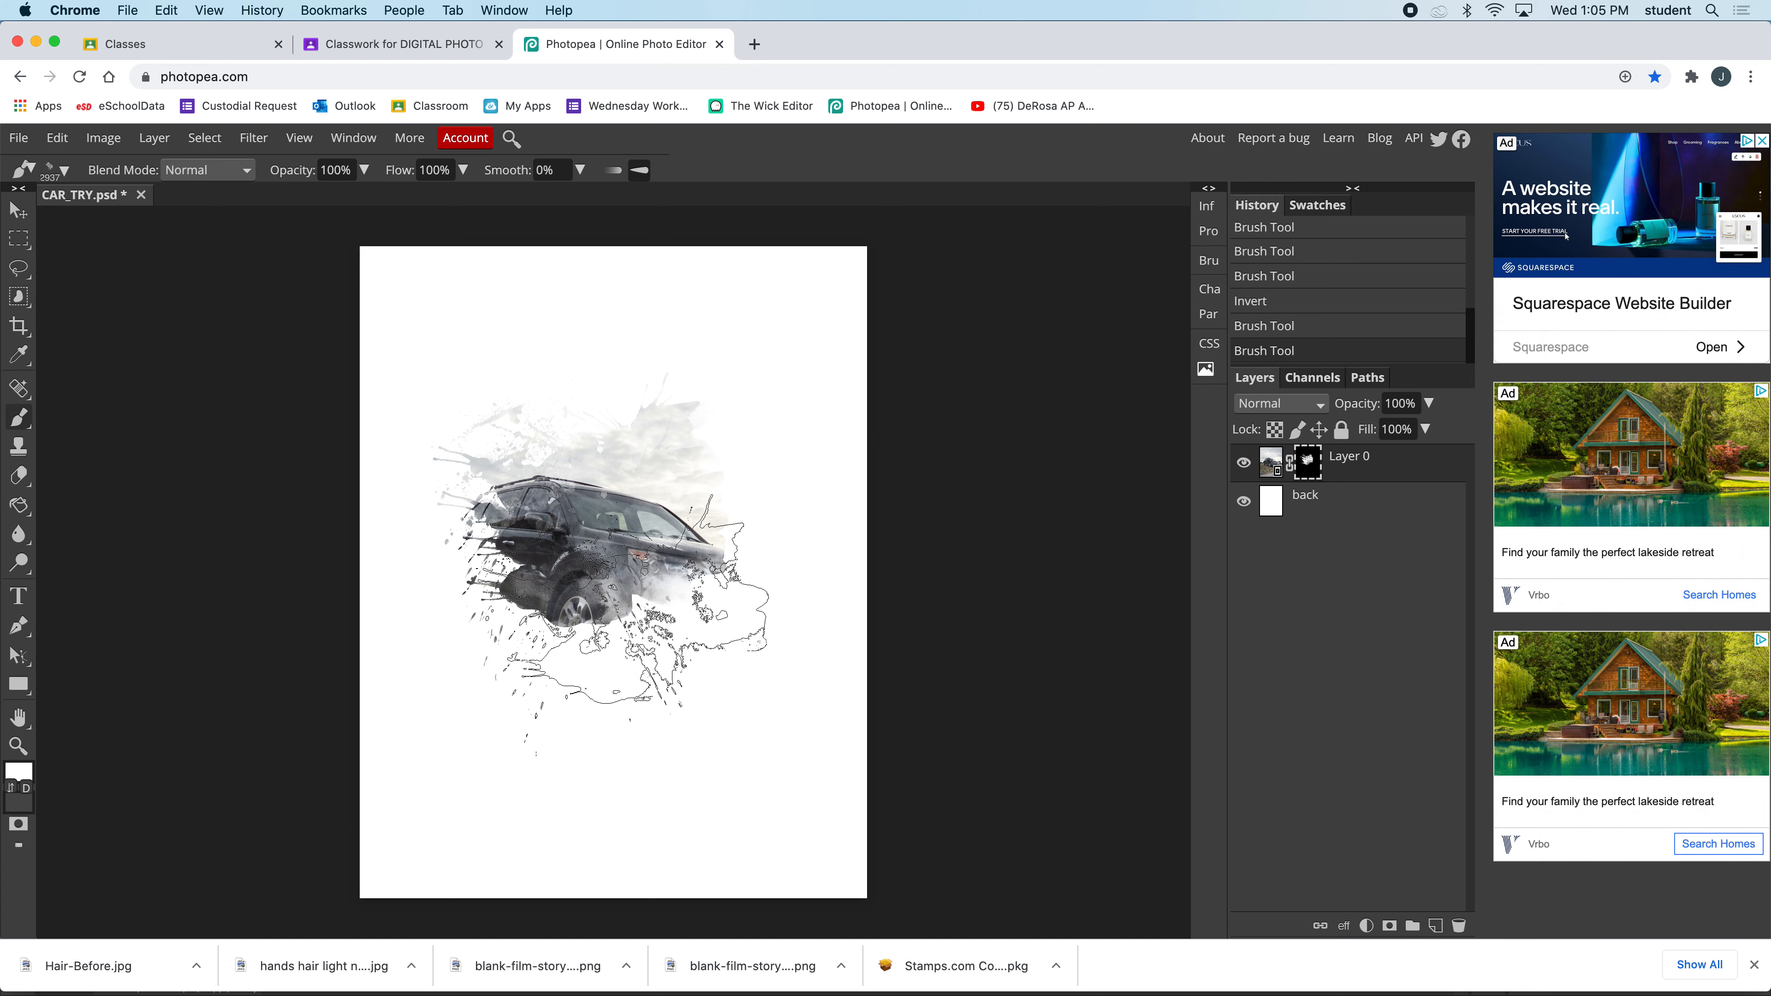
{"action": "left_click", "coordinate": [606, 600]}
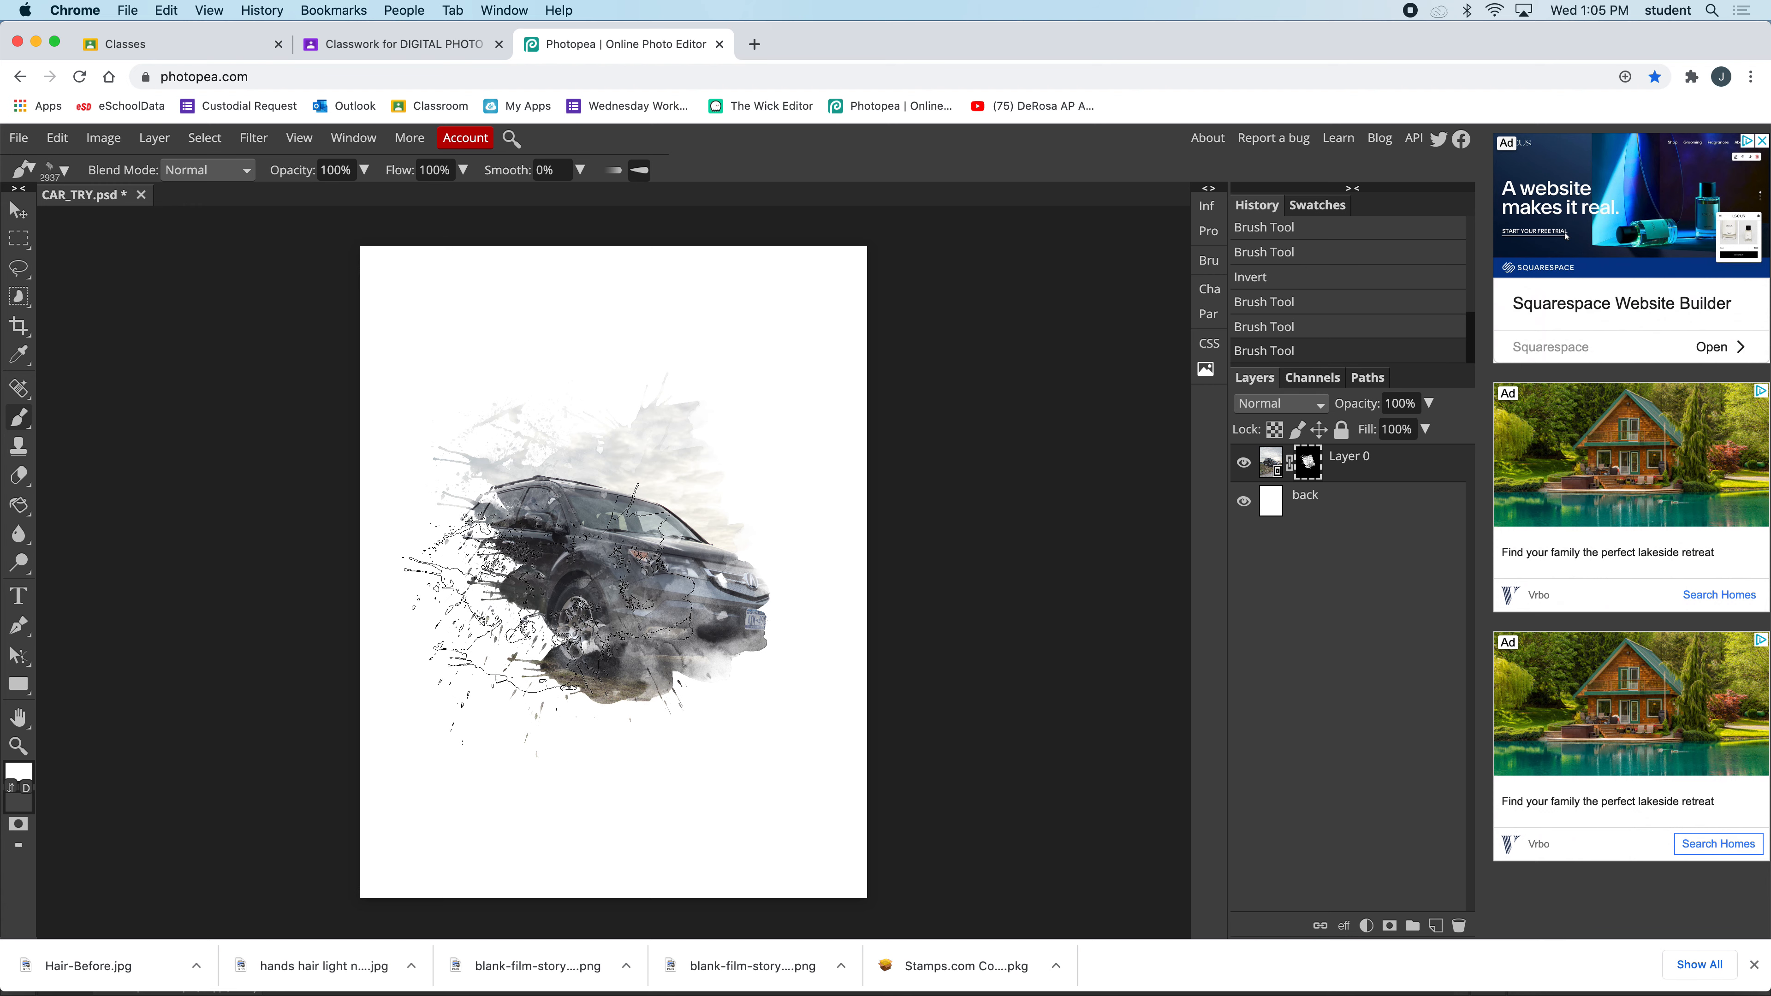
{"action": "left_click", "coordinate": [550, 600]}
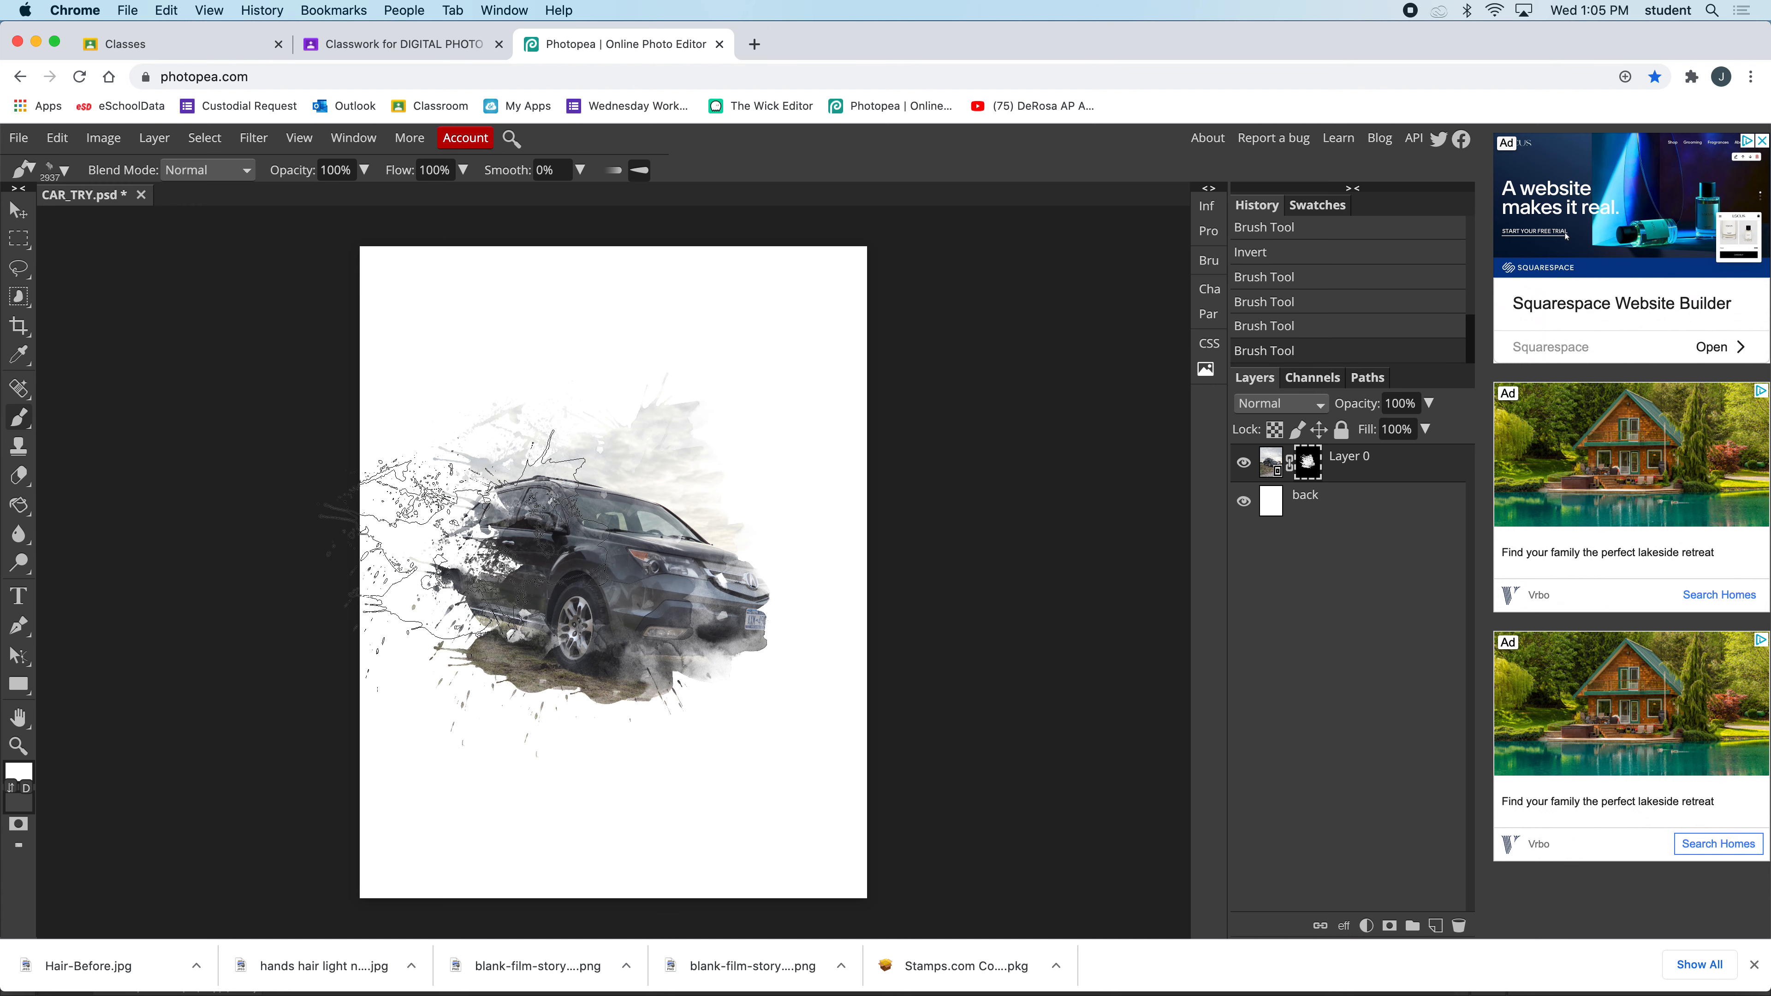
{"action": "left_click", "coordinate": [481, 530]}
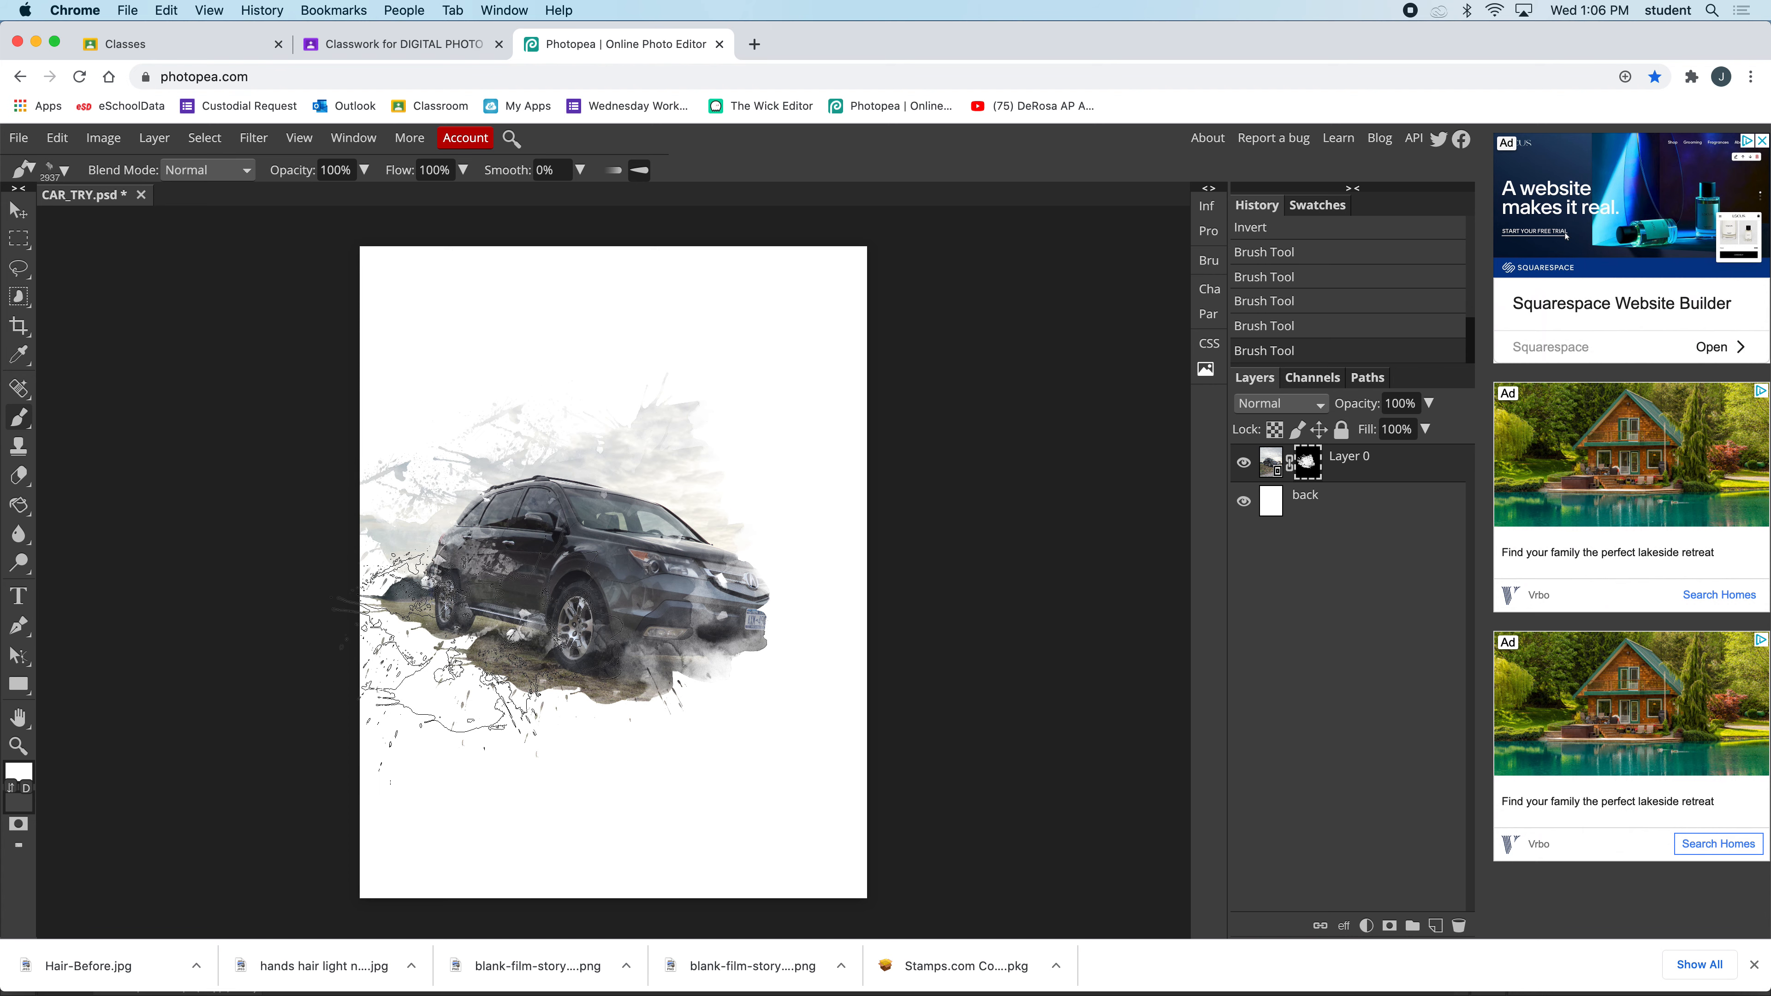
{"action": "left_click", "coordinate": [455, 685]}
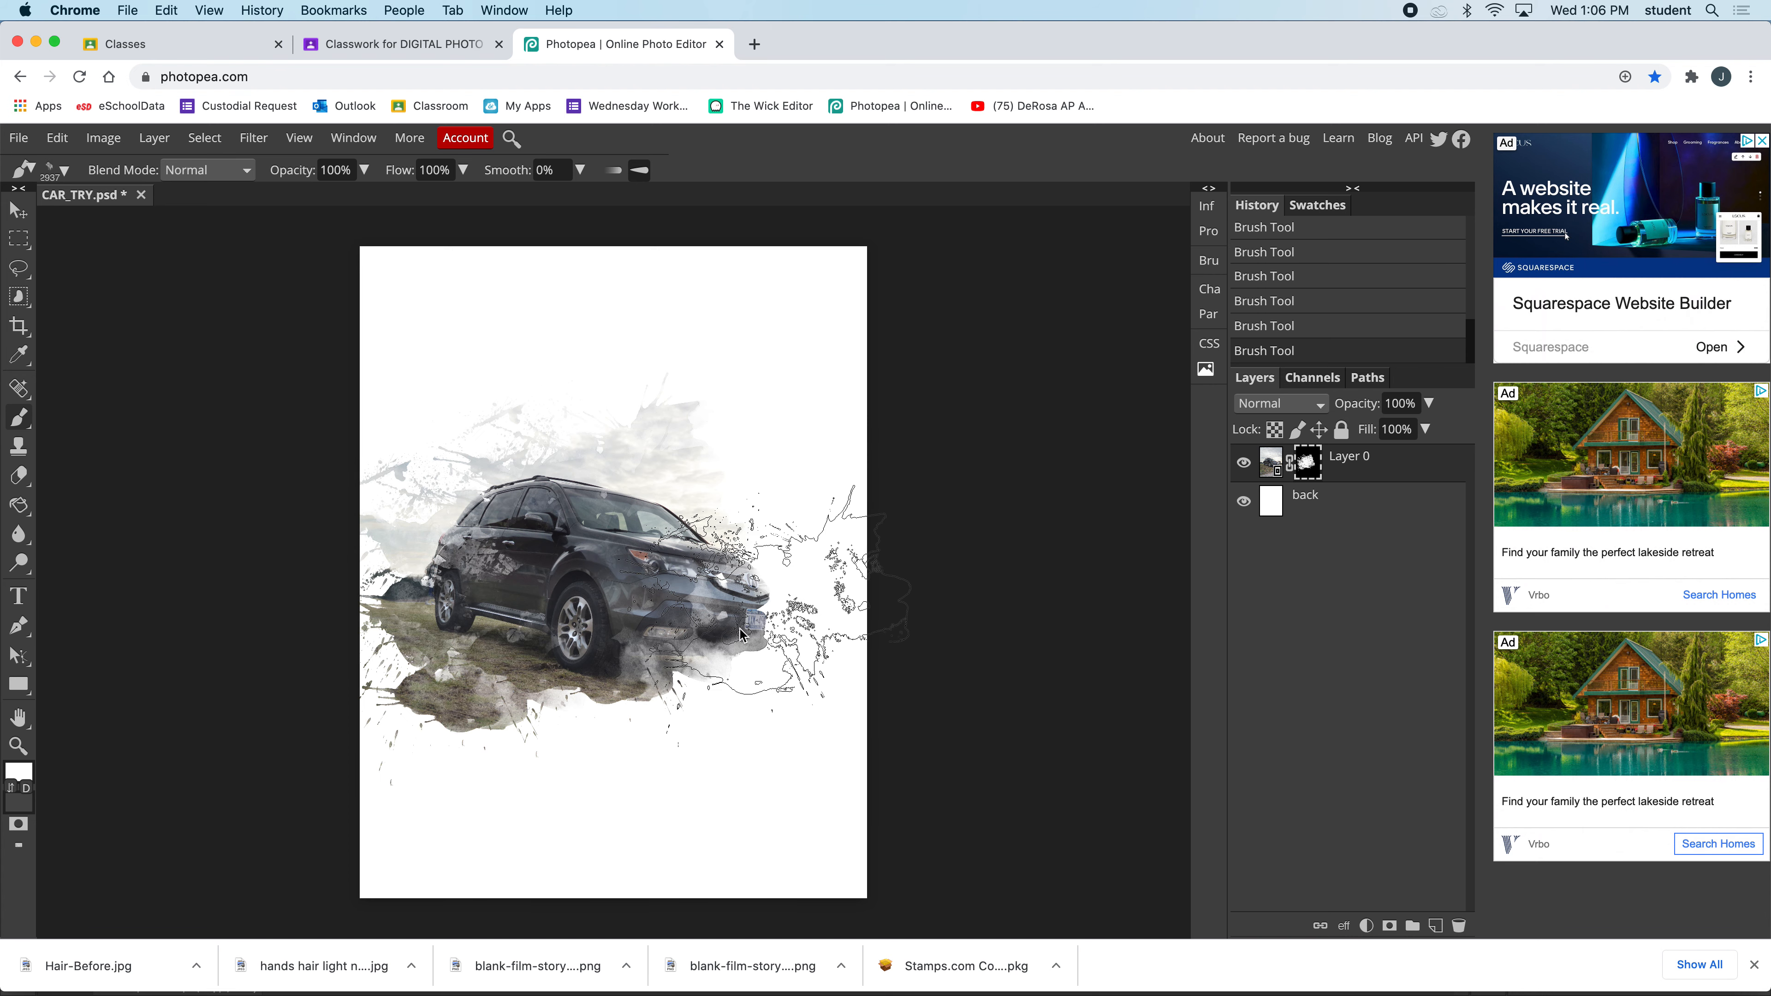
{"action": "left_click", "coordinate": [721, 639]}
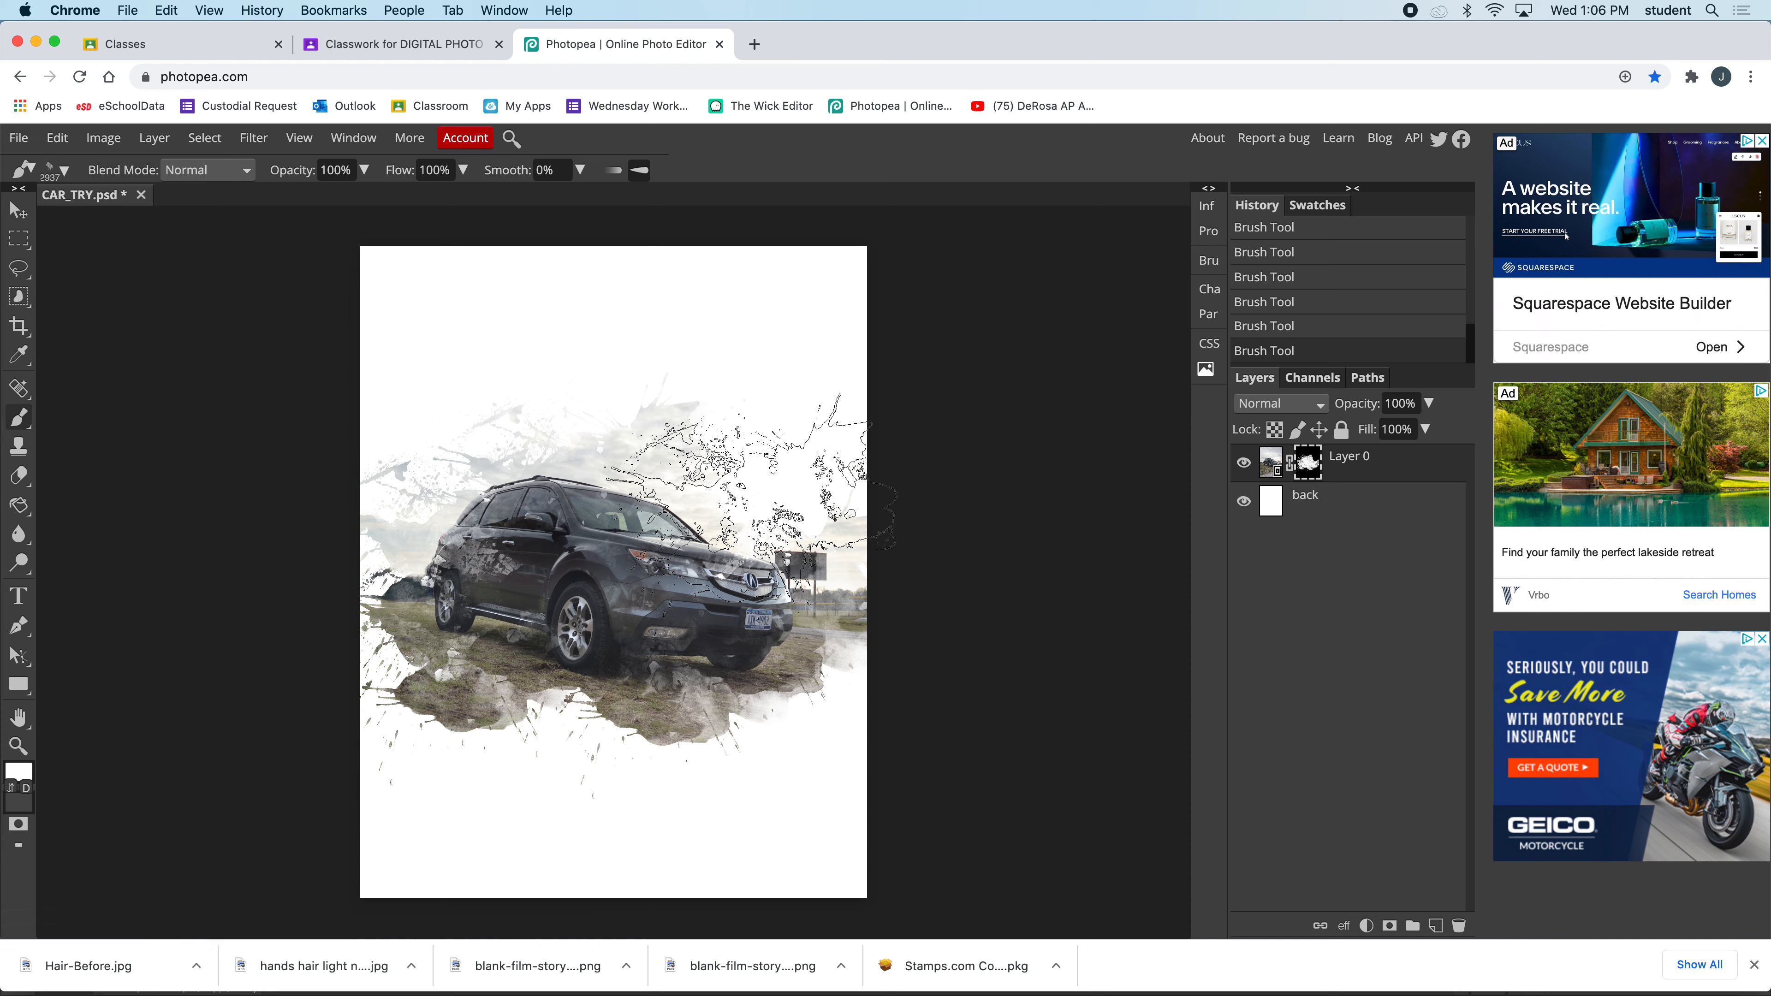
{"action": "left_click", "coordinate": [772, 510]}
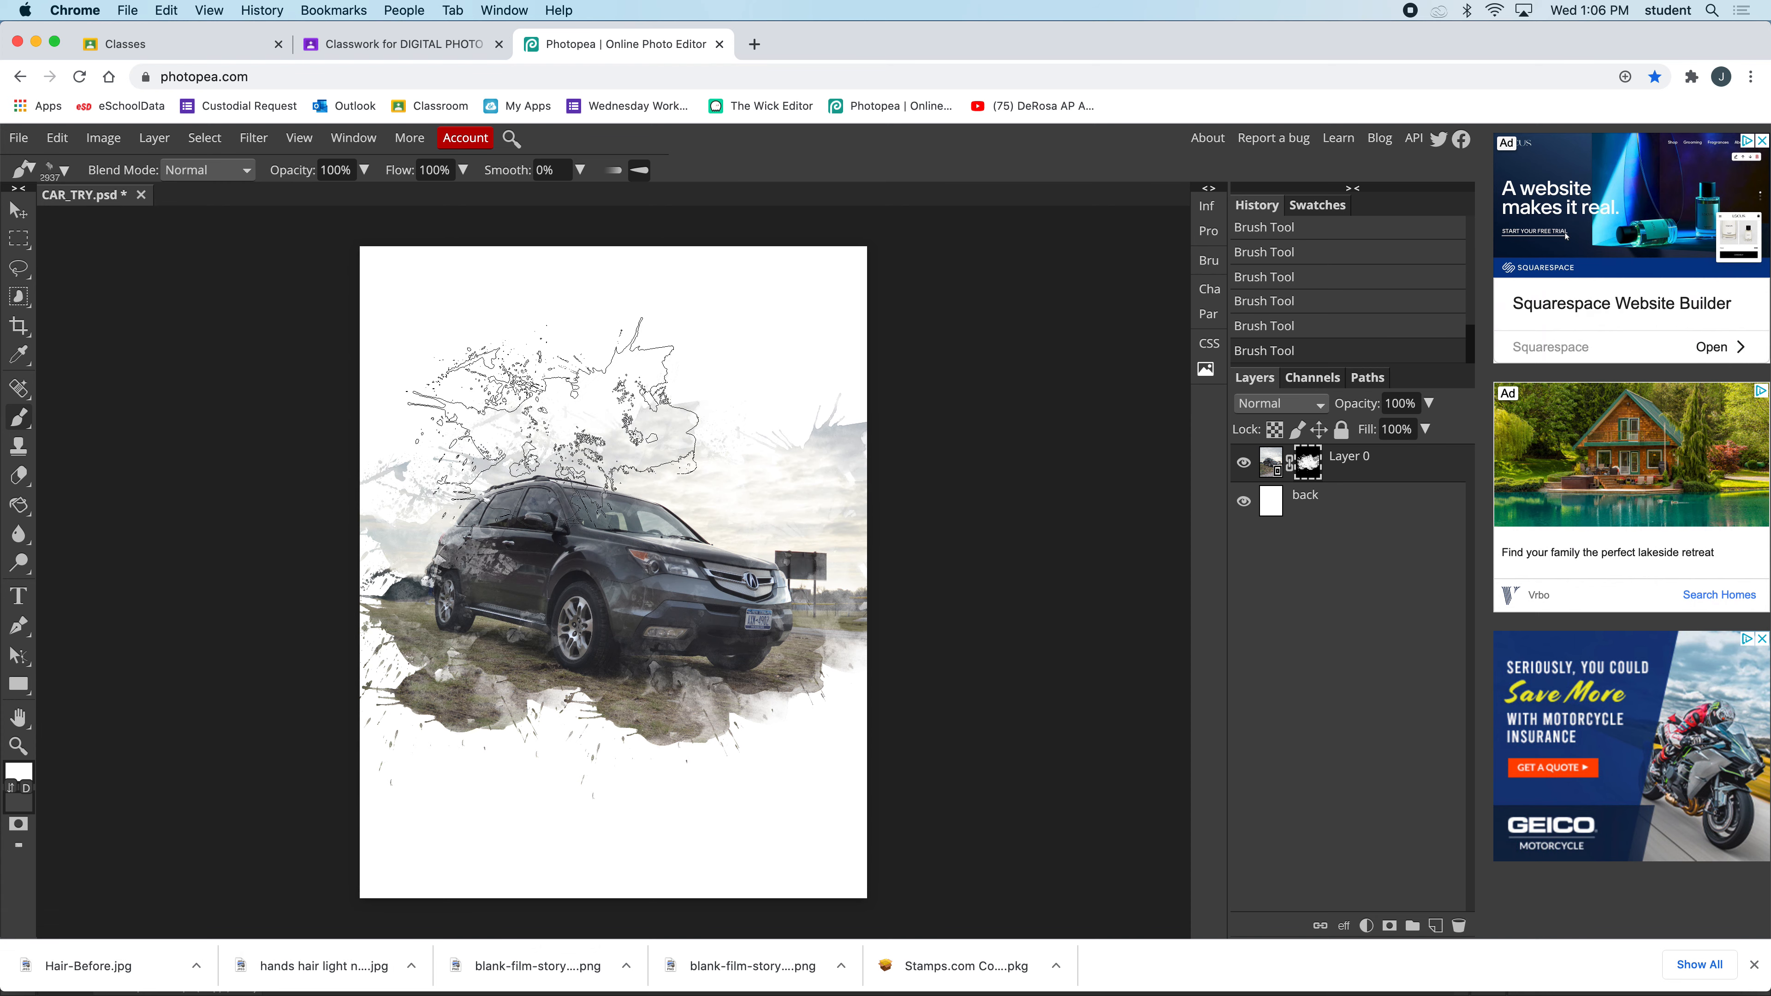